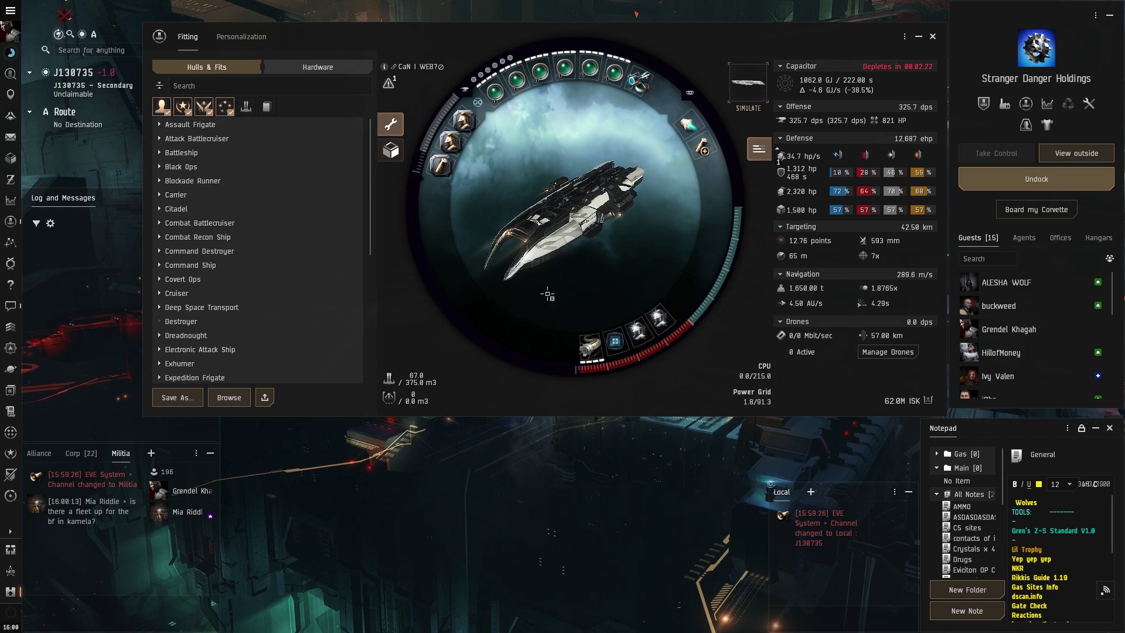
Copy the current Coercer Navy Issue fit to the clipboard, both from the fitting window and from its fit details
{"action": "left_click", "coordinate": [265, 398]}
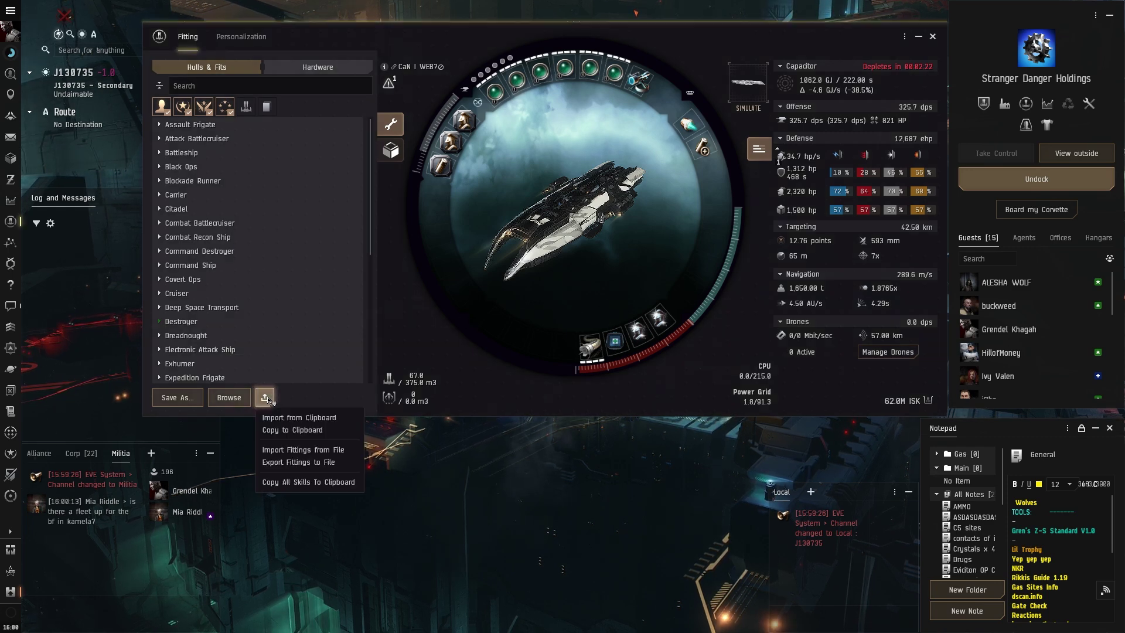
{"action": "left_click", "coordinate": [350, 430]}
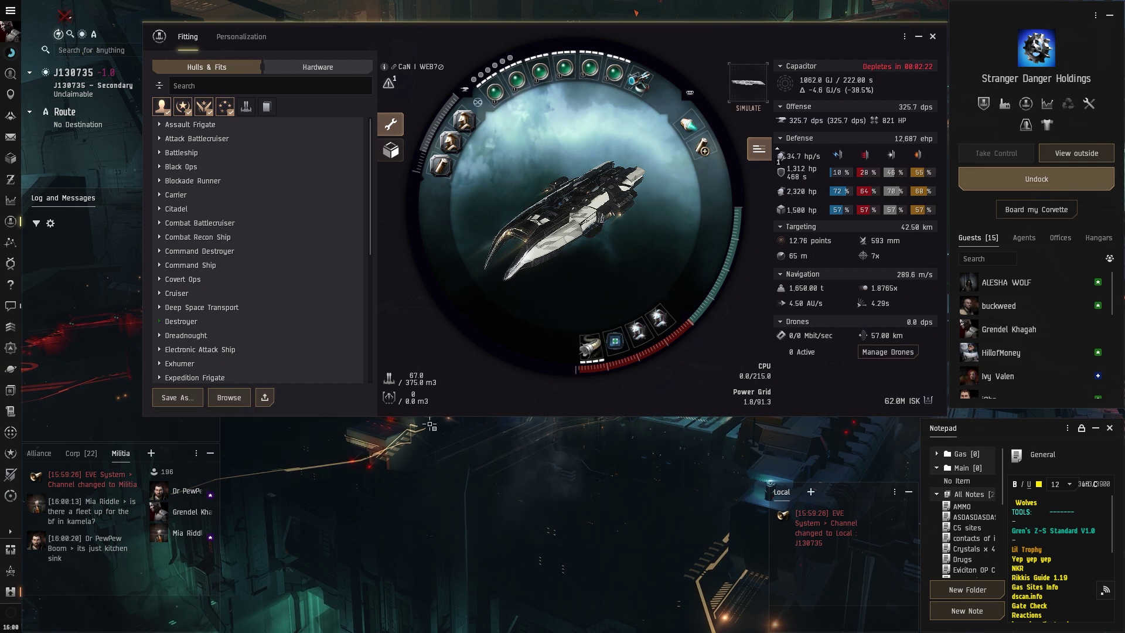
{"action": "left_click", "coordinate": [422, 66]}
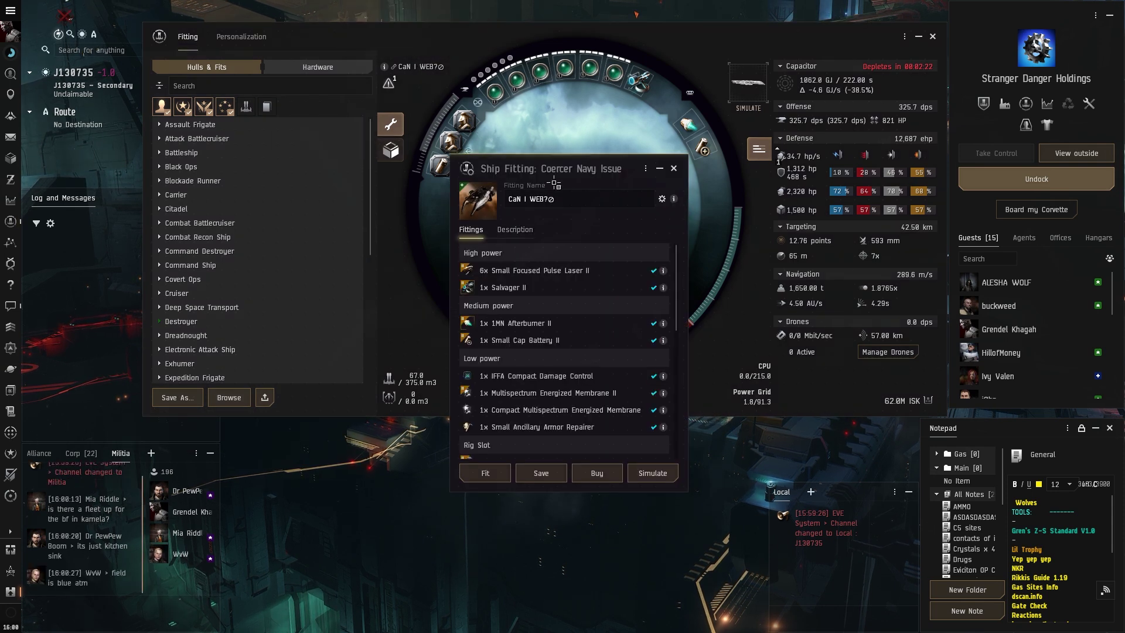
{"action": "left_click", "coordinate": [645, 169]}
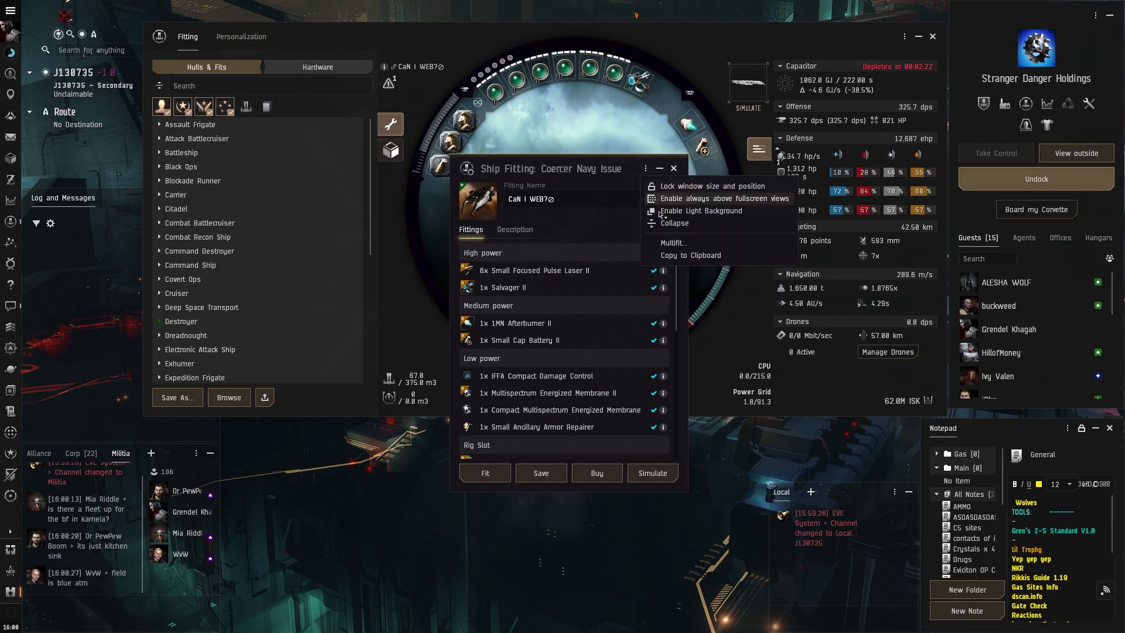
{"action": "left_click", "coordinate": [677, 258]}
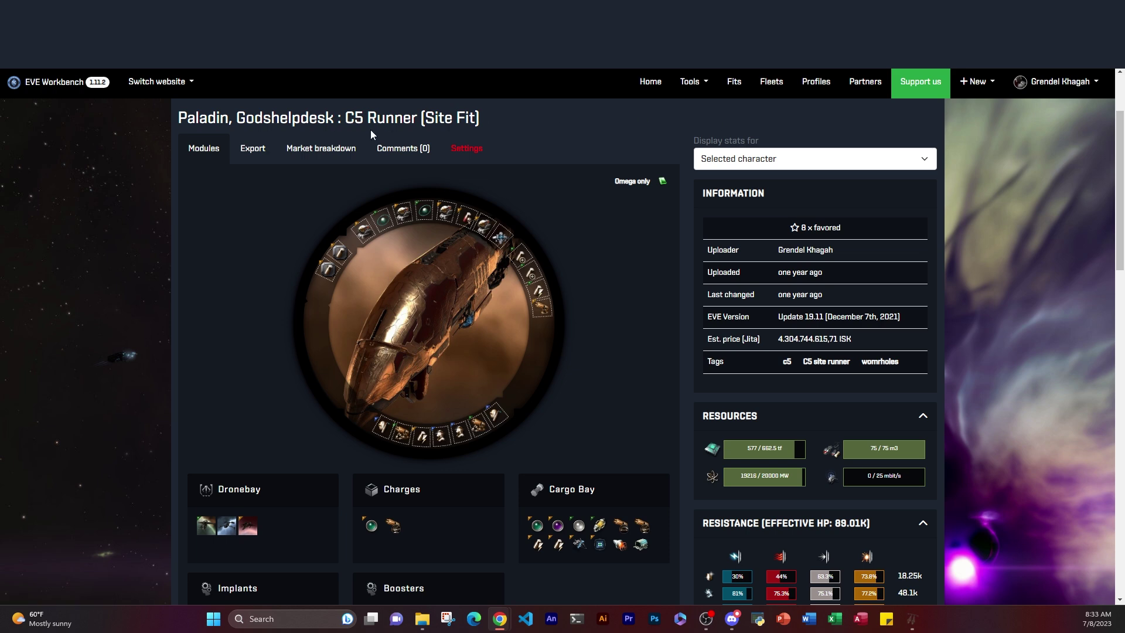
Copy the export text of the Paladin C5 Runner (Site Fit) from EVE Workbench and import it into pyfa
{"action": "left_click", "coordinate": [252, 148]}
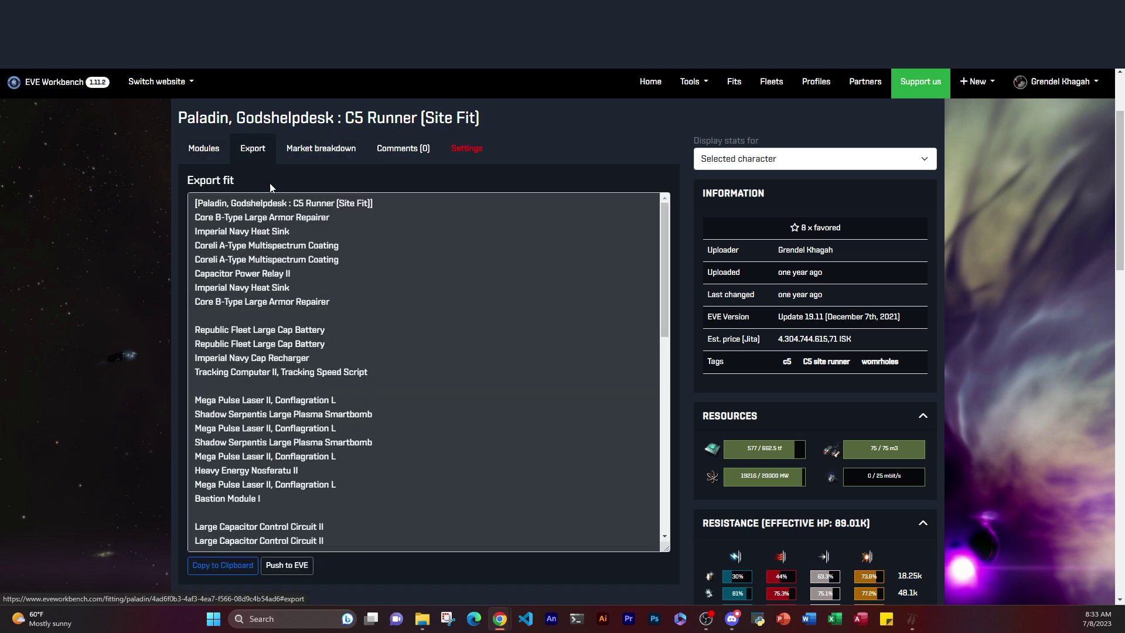
{"action": "left_click", "coordinate": [205, 208]}
{"action": "key", "text": "ctrl+a"}
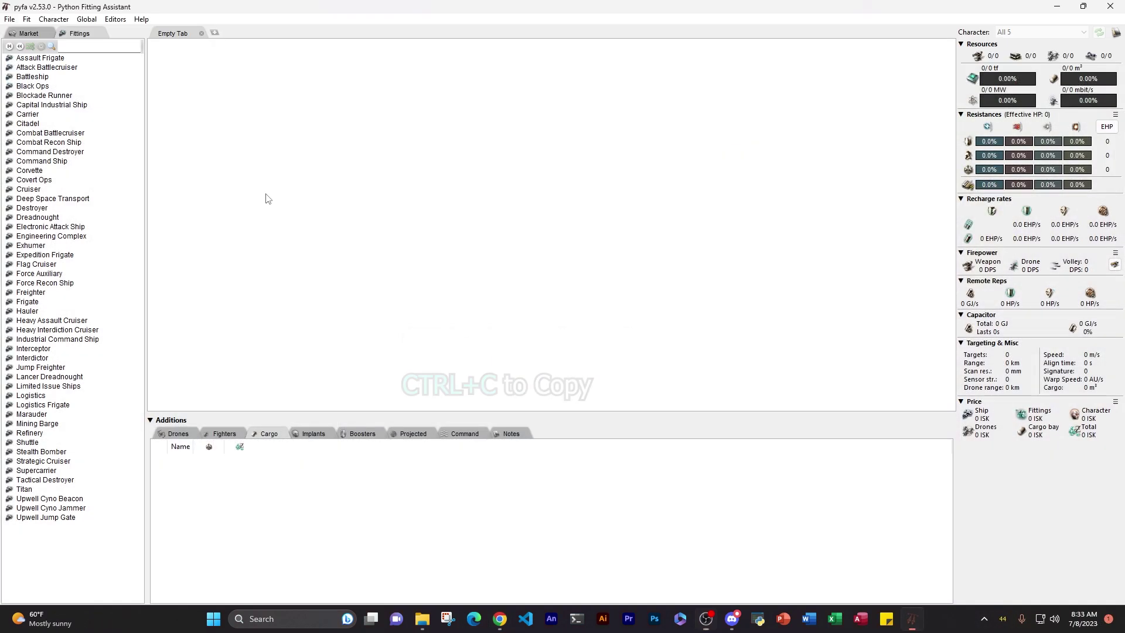
{"action": "key", "text": "ctrl+v"}
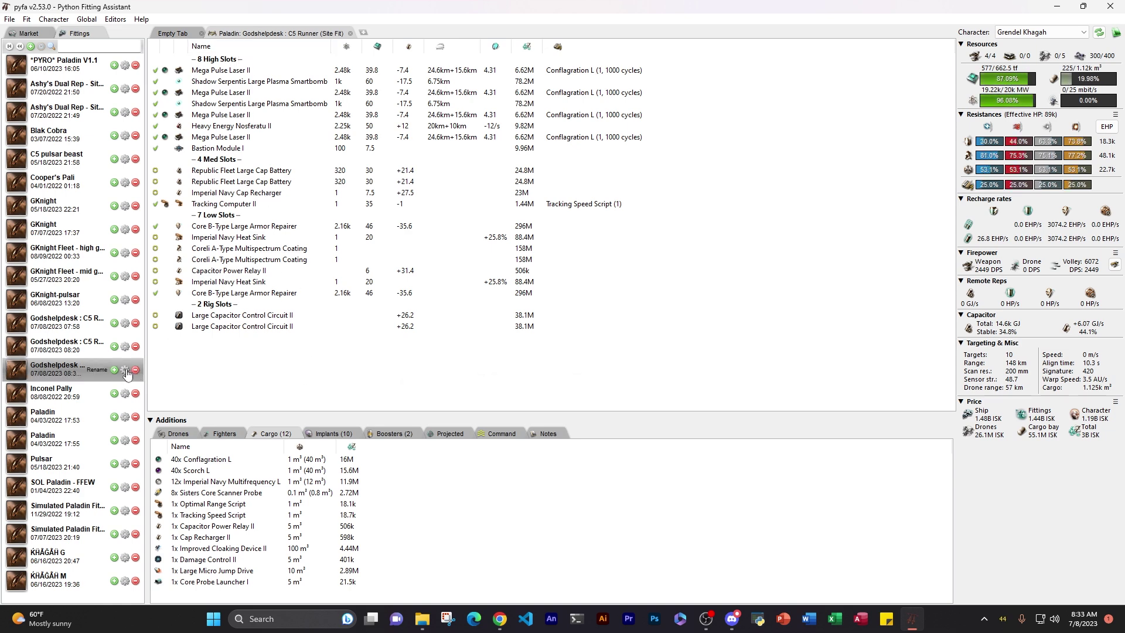
Rename the imported Paladin fit to "Youtube"
{"action": "left_click", "coordinate": [125, 370]}
{"action": "type", "text": "Youtu"}
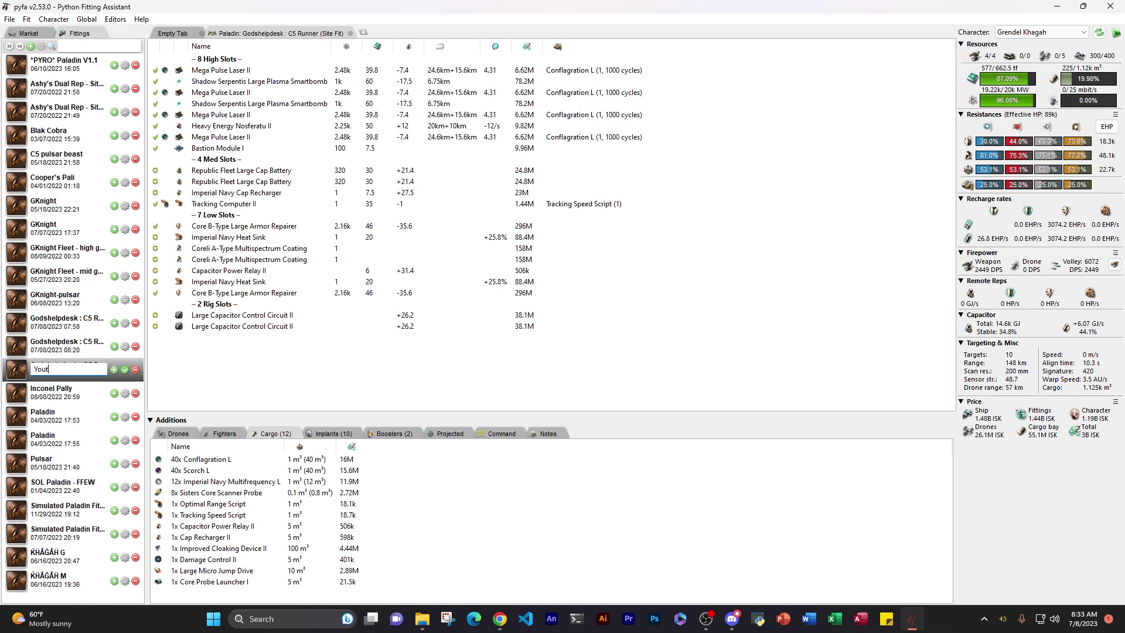
{"action": "type", "text": "be"}
{"action": "key", "text": "Return"}
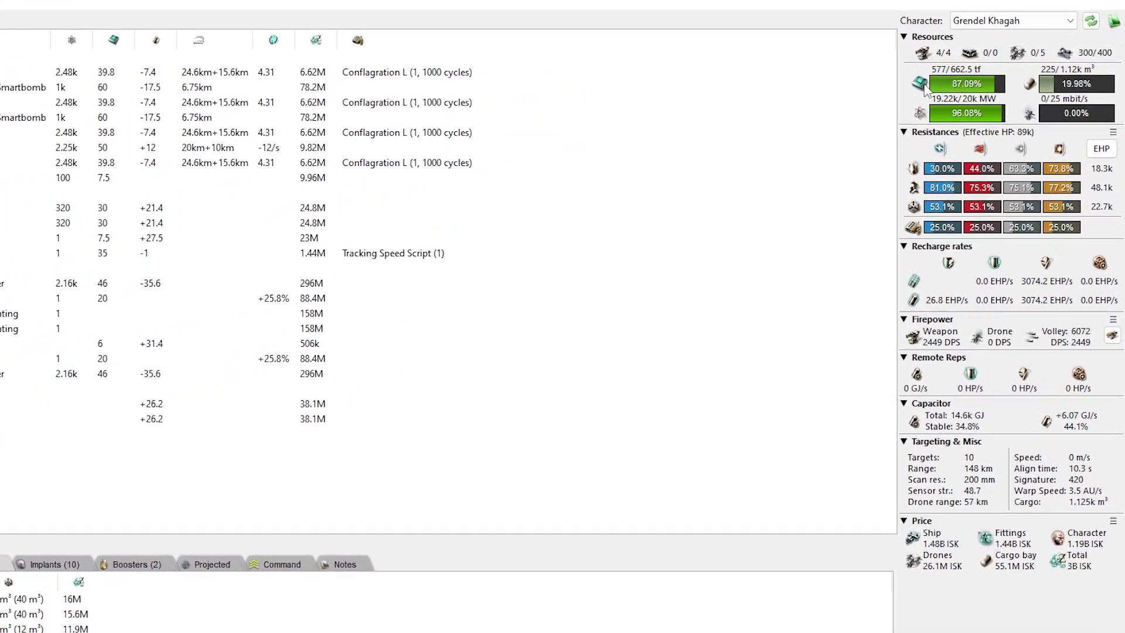
Examine the fit's resource usage, its resistances per damage type and its effective HP per layer
{"action": "mouse_move", "coordinate": [942, 117]}
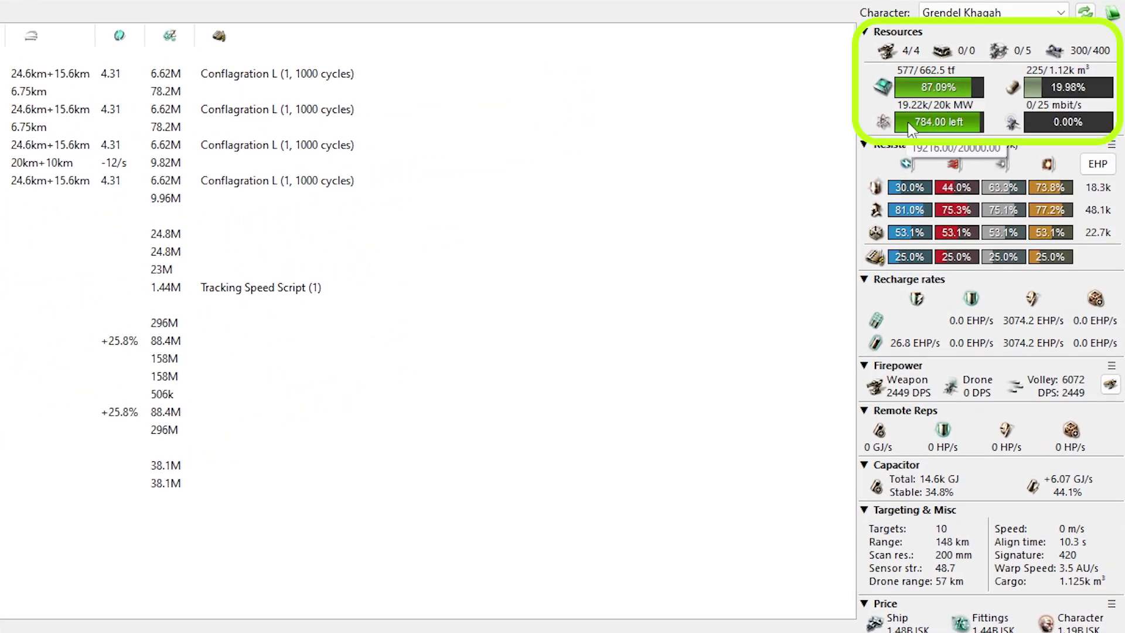
{"action": "mouse_move", "coordinate": [1085, 56]}
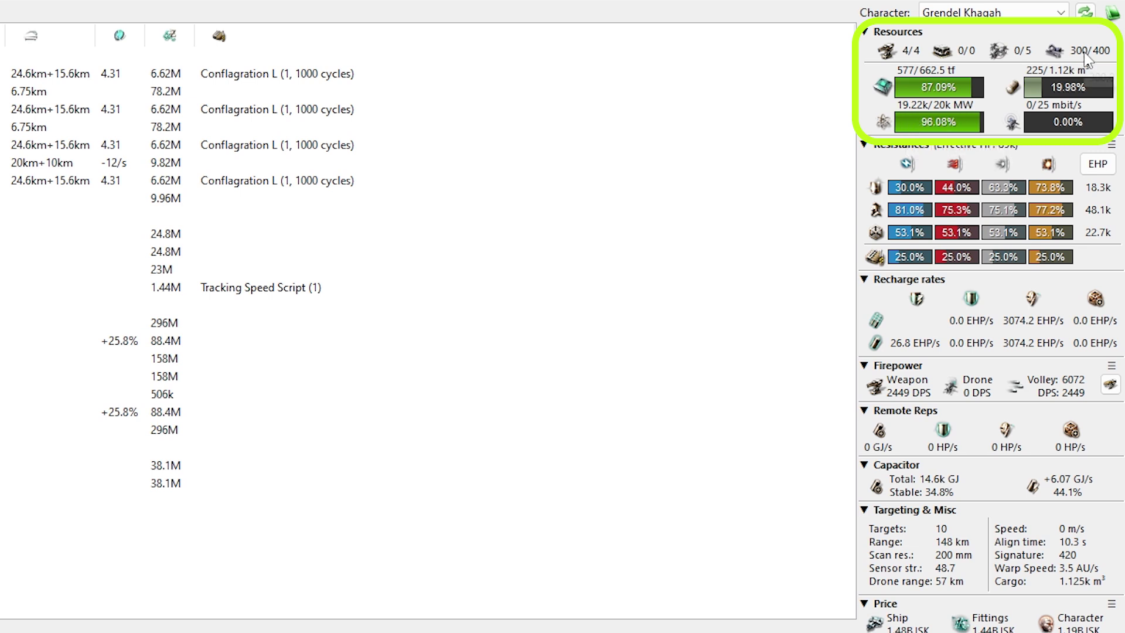
{"action": "mouse_move", "coordinate": [917, 57]}
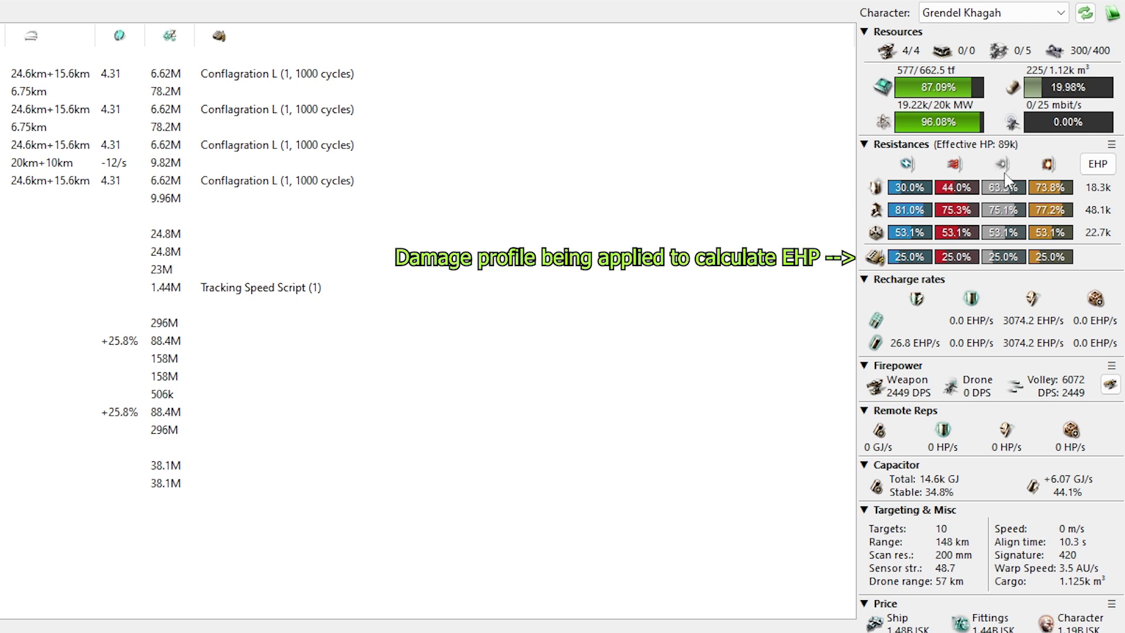
{"action": "mouse_move", "coordinate": [1015, 151]}
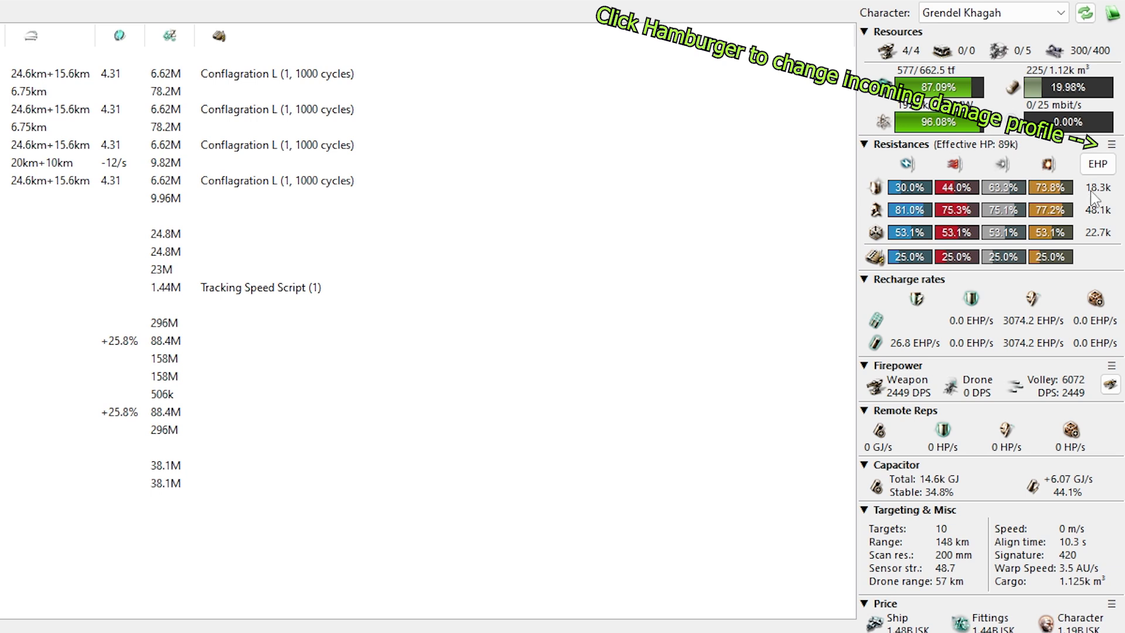
{"action": "mouse_move", "coordinate": [1091, 192]}
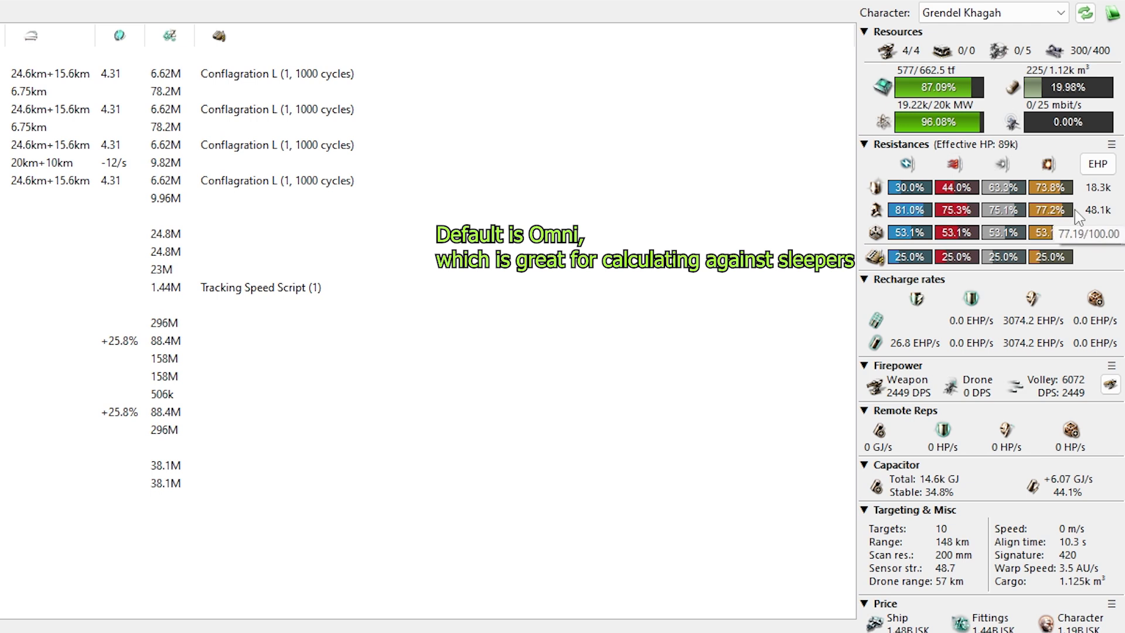
{"action": "mouse_move", "coordinate": [1096, 219]}
{"action": "mouse_move", "coordinate": [1091, 241]}
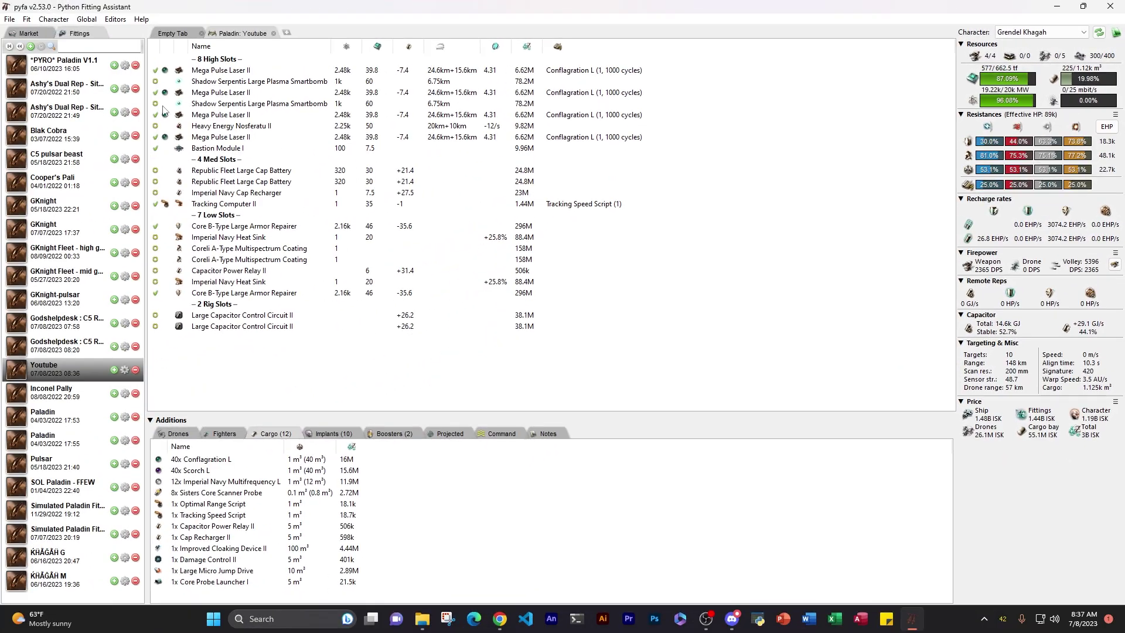
Activate both Shadow Serpentis Large Plasma Smartbombs to compare capacitor and firepower, and deactivate them again
{"action": "left_click", "coordinate": [156, 103]}
{"action": "left_click", "coordinate": [156, 81]}
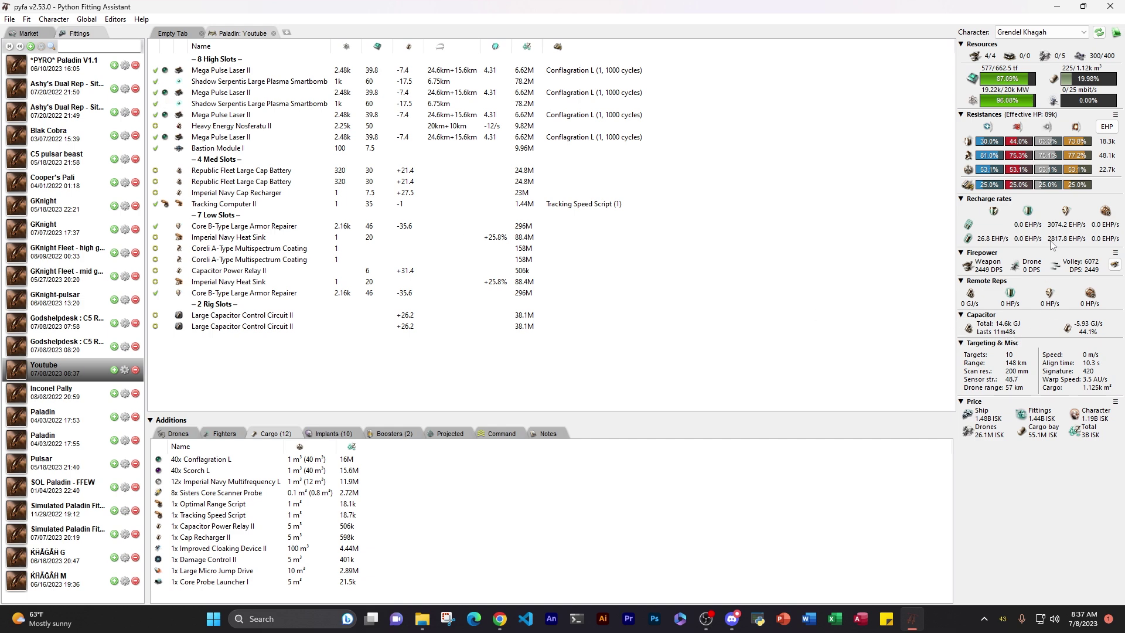
{"action": "left_click", "coordinate": [156, 81]}
{"action": "left_click", "coordinate": [155, 103]}
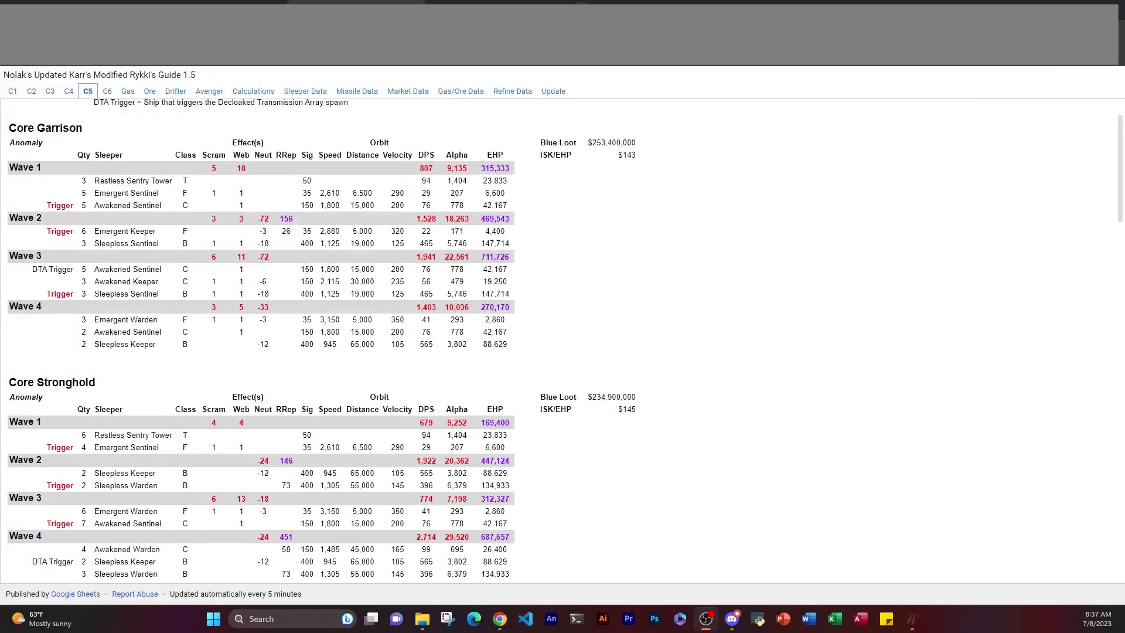
Review the sleeper wave tables for C5 sites in the Rykki's guide, and return to pyfa to check the weapon DPS
{"action": "scroll", "coordinate": [637, 369], "scroll_direction": "down", "scroll_amount": 2}
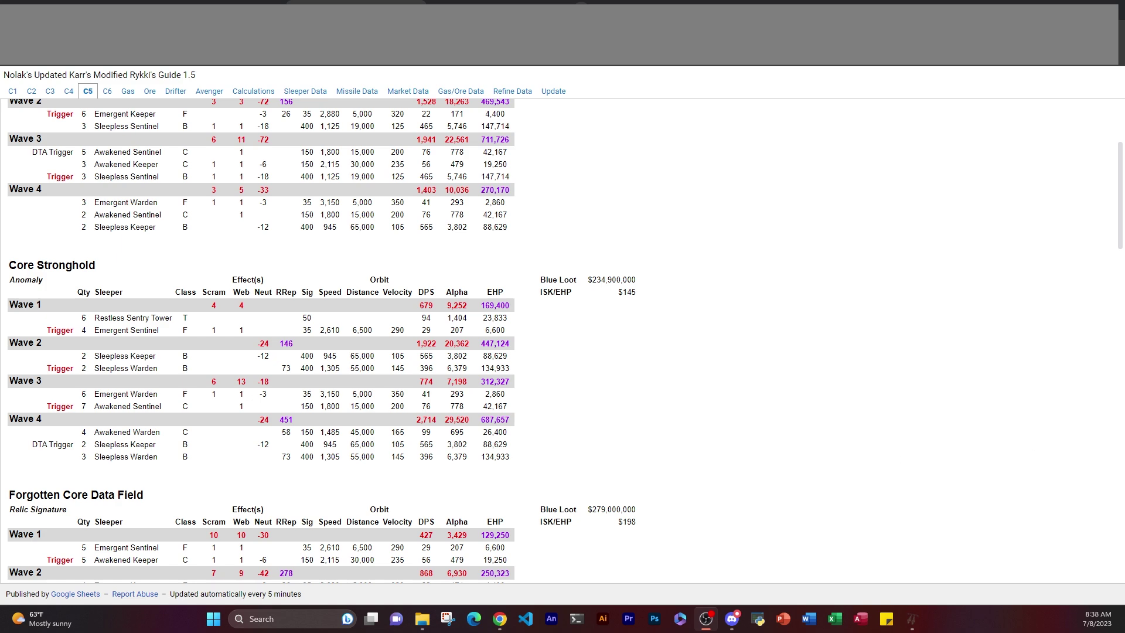
{"action": "key", "text": "alt+Tab"}
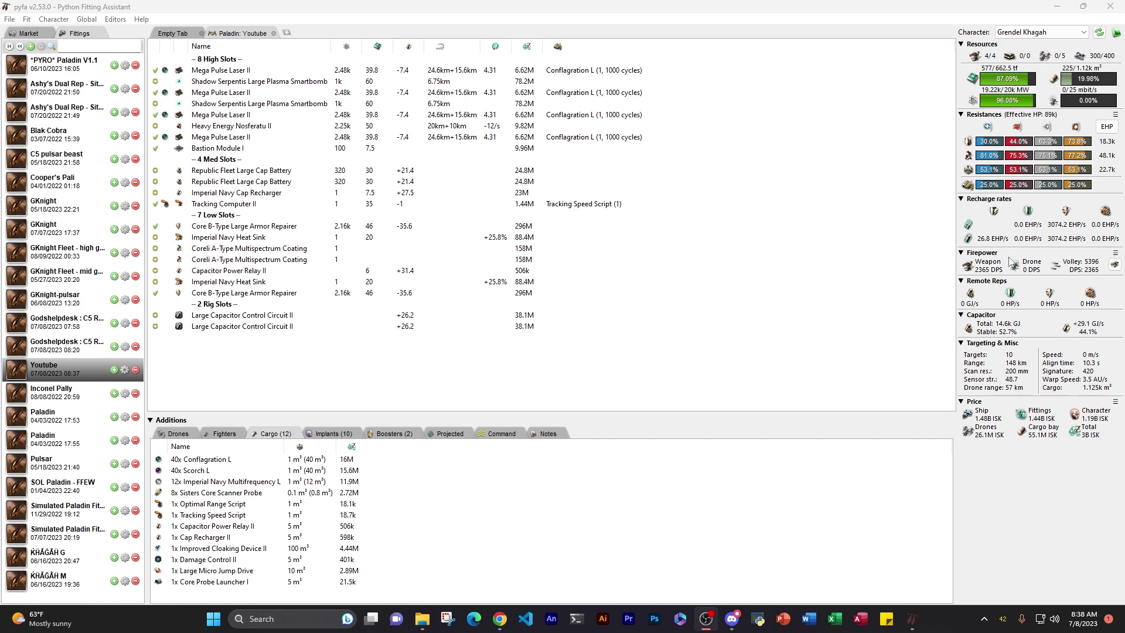
{"action": "mouse_move", "coordinate": [994, 274]}
Load Scorch L into all four Mega Pulse Laser II modules at once
{"action": "left_click", "coordinate": [221, 138], "text": "ctrl"}
{"action": "left_click", "coordinate": [221, 114], "text": "ctrl"}
{"action": "left_click", "coordinate": [200, 92], "text": "ctrl"}
{"action": "left_click", "coordinate": [212, 71], "text": "ctrl"}
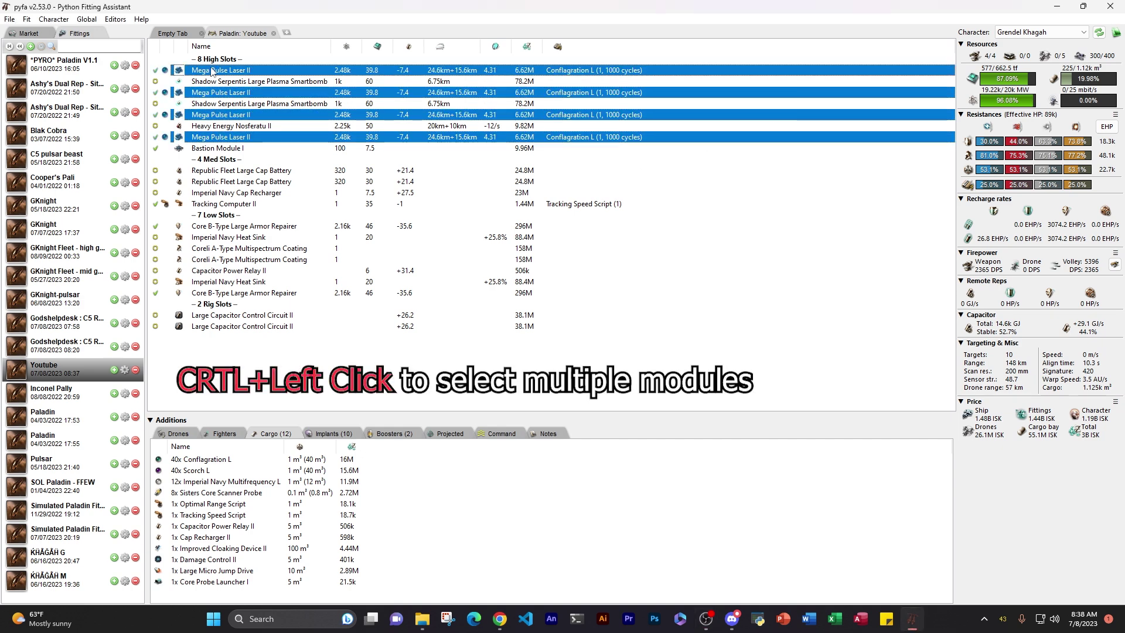
{"action": "right_click", "coordinate": [251, 73]}
{"action": "mouse_move", "coordinate": [328, 80]}
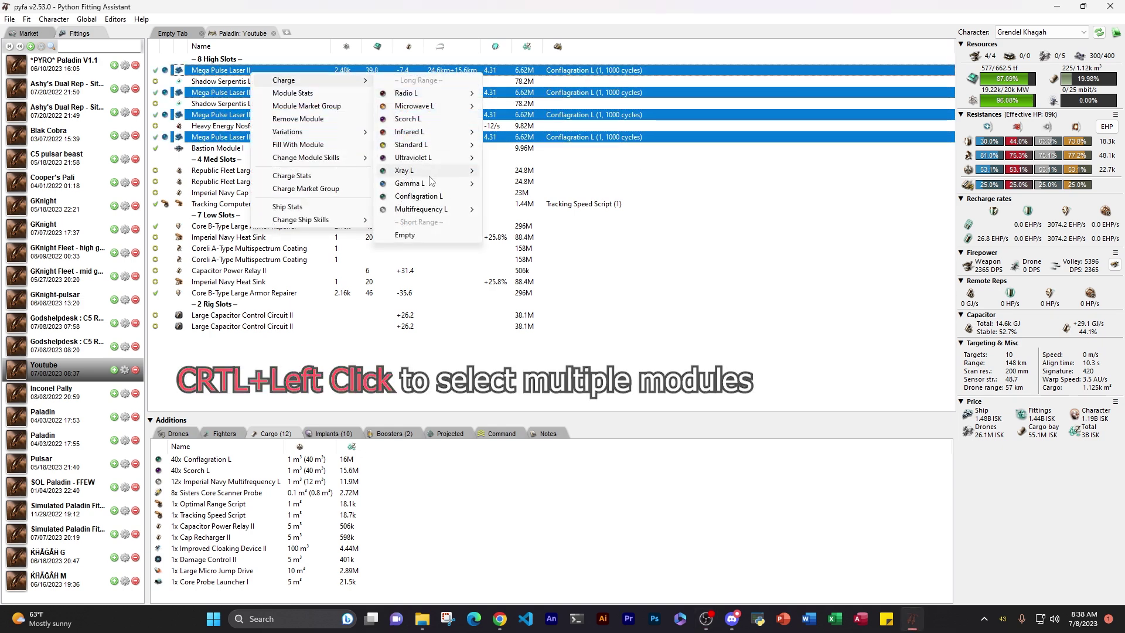
{"action": "left_click", "coordinate": [423, 119]}
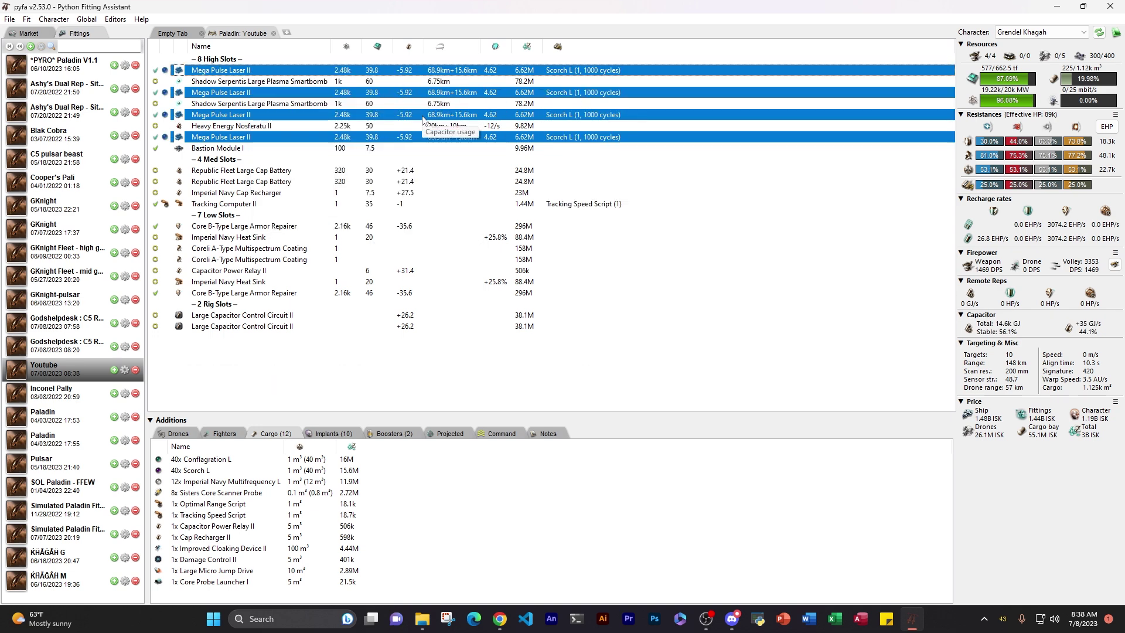
Load Conflagration L back into the four selected Mega Pulse Laser II modules
{"action": "right_click", "coordinate": [311, 136]}
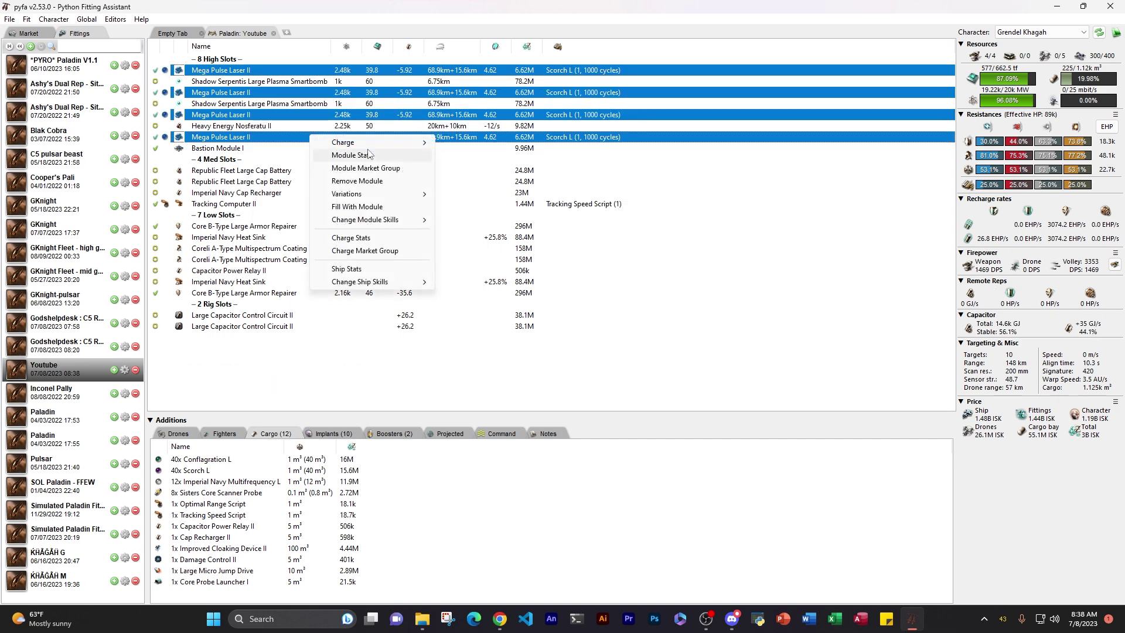
{"action": "mouse_move", "coordinate": [375, 144]}
{"action": "left_click", "coordinate": [469, 259]}
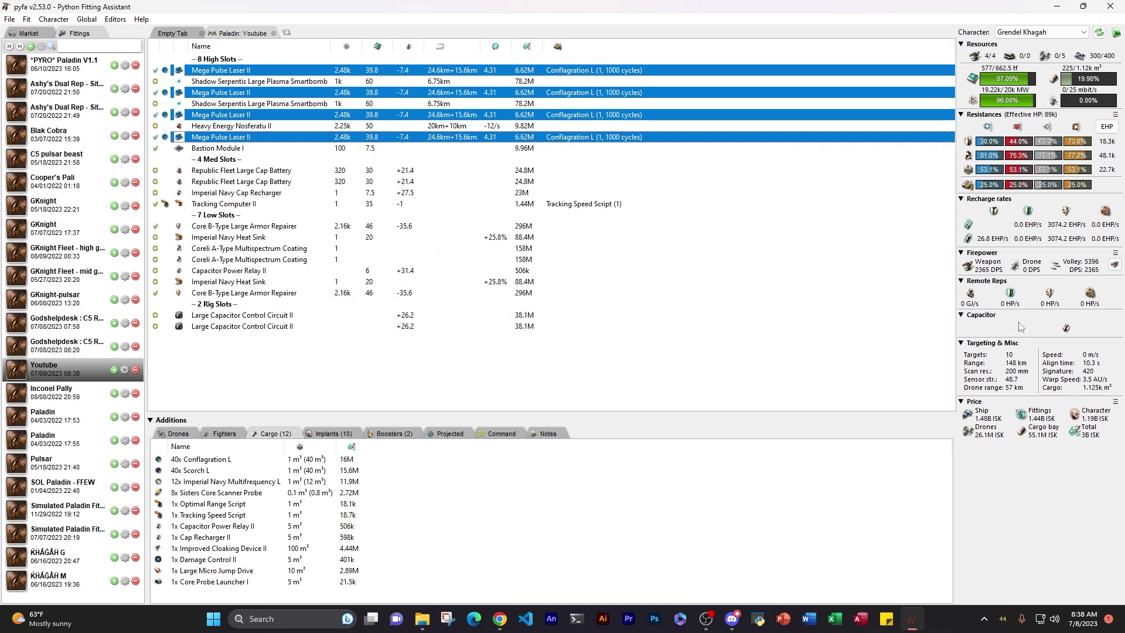
Check the weapon damage, set the fit's character to All 5, and show its boosters
{"action": "mouse_move", "coordinate": [985, 275]}
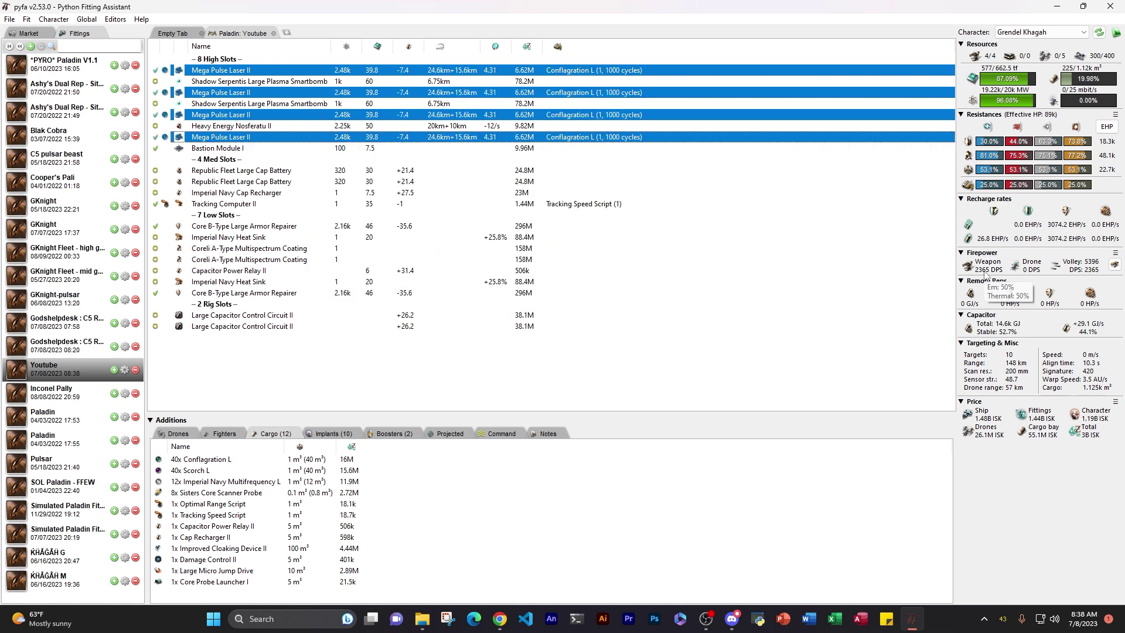
{"action": "left_click", "coordinate": [1023, 32]}
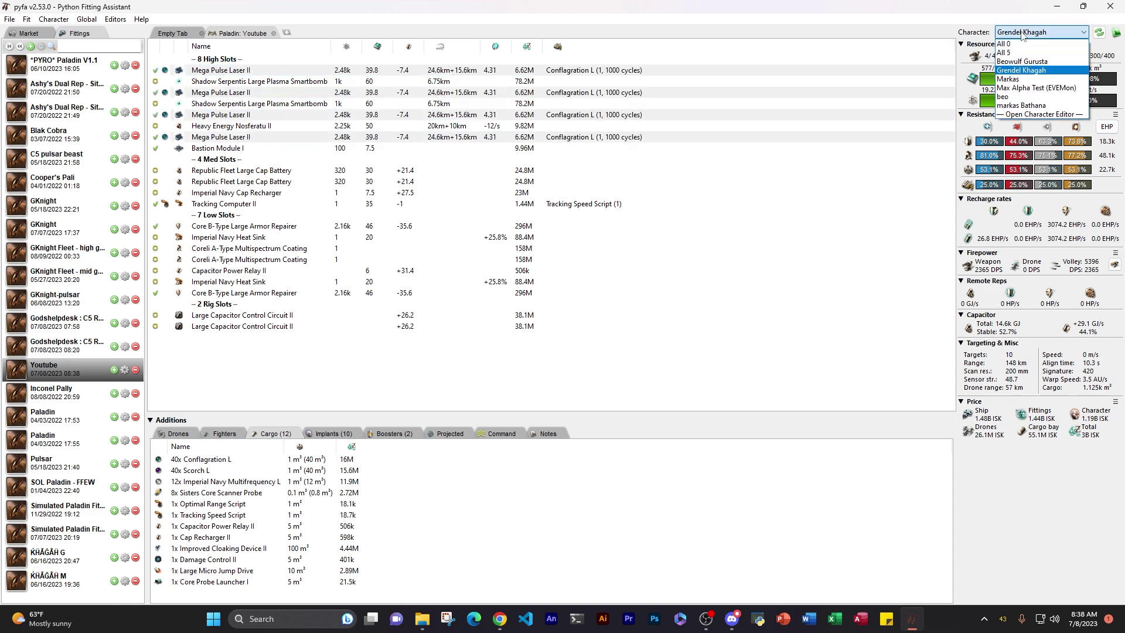
{"action": "left_click", "coordinate": [1015, 53]}
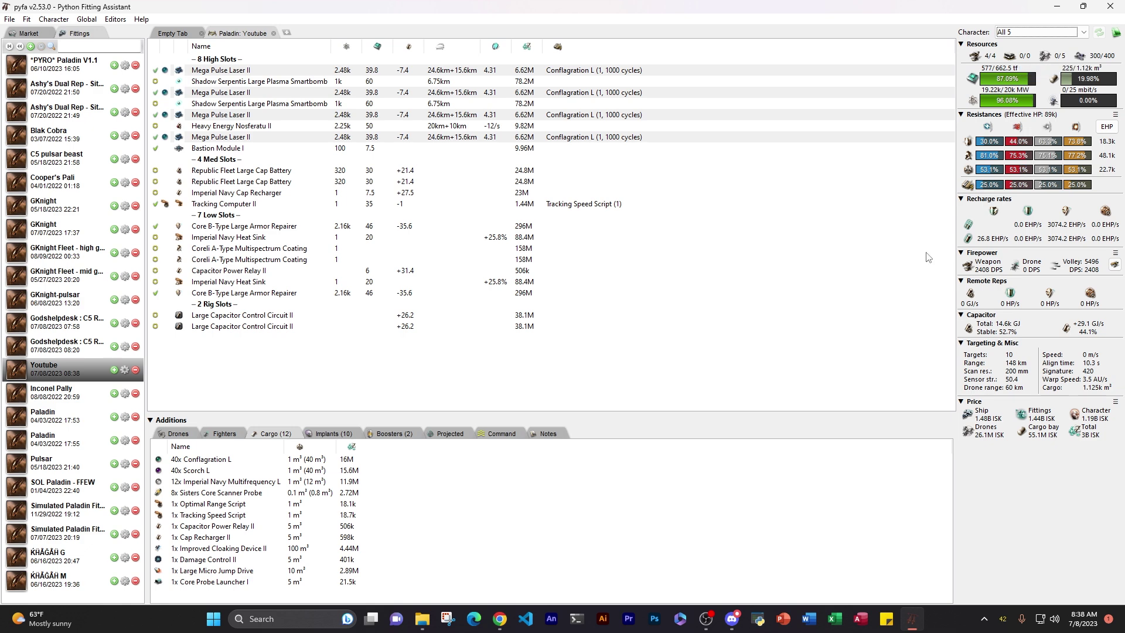
{"action": "left_click", "coordinate": [405, 434]}
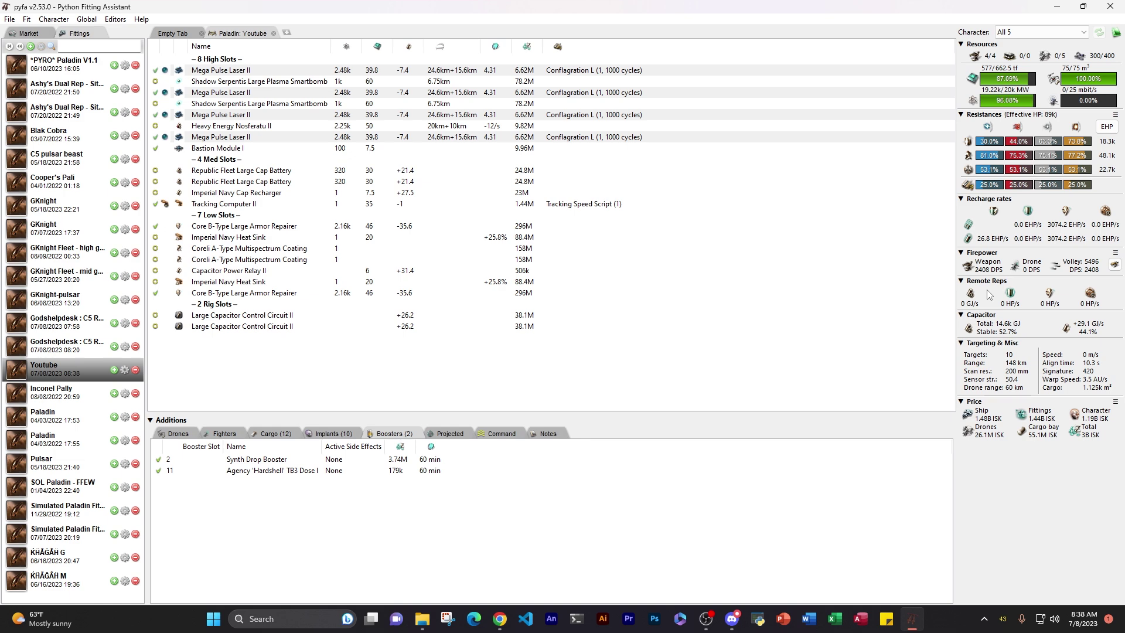
Move both Shadow Serpentis Large Plasma Smartbombs from the high slots into the cargo hold
{"action": "left_click", "coordinate": [255, 435]}
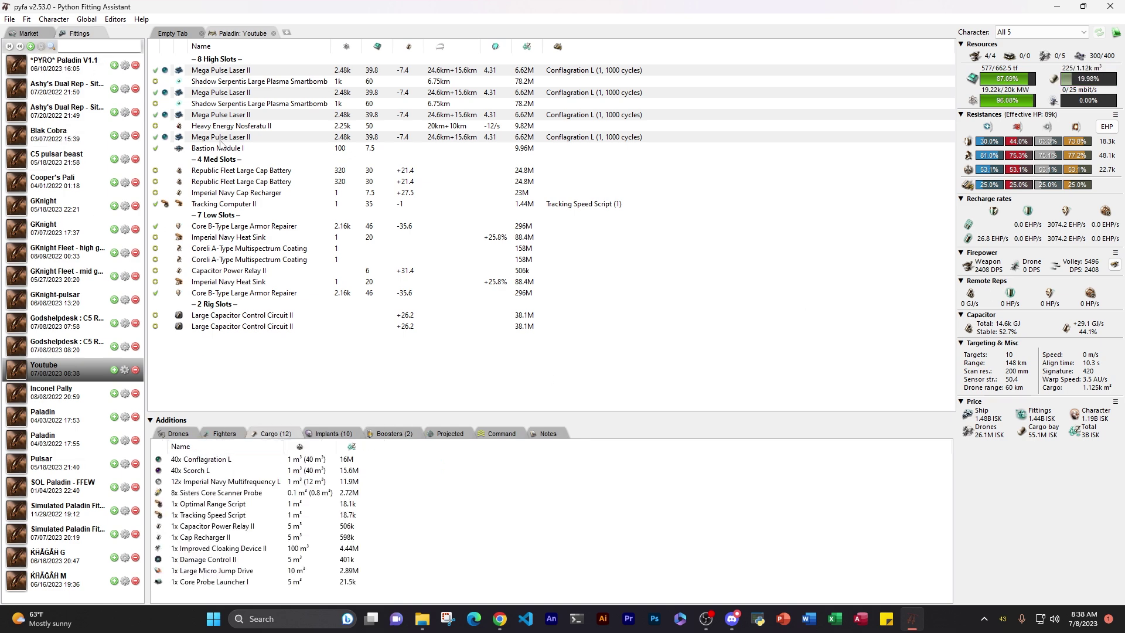
{"action": "left_click", "coordinate": [222, 105]}
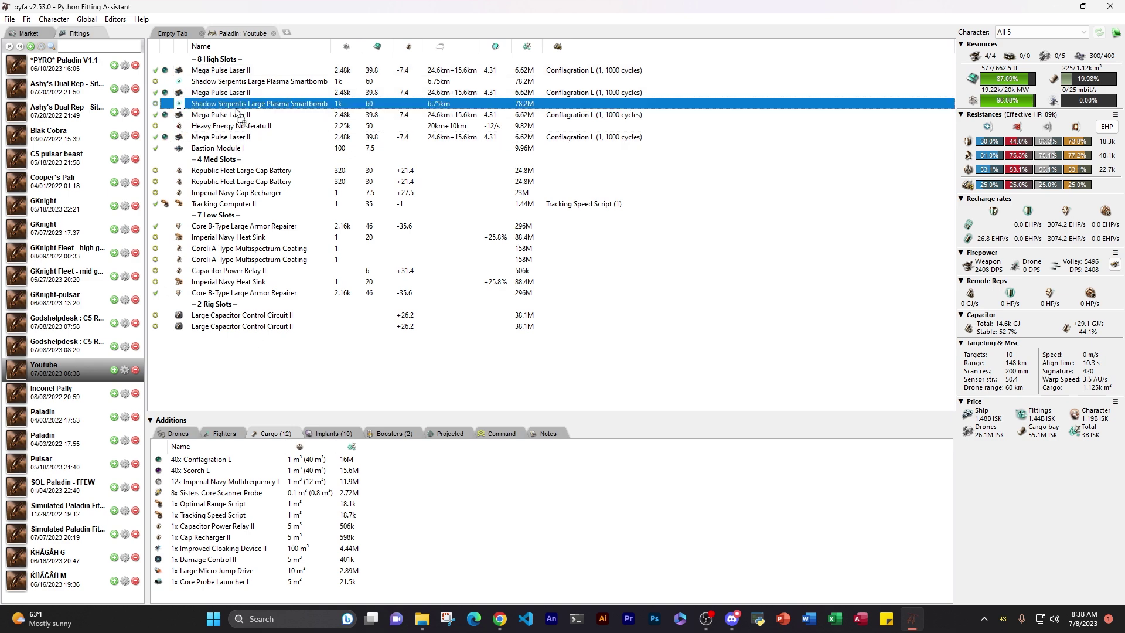
{"action": "left_click_drag", "start_coordinate": [245, 485], "coordinate": [245, 487]}
{"action": "left_click_drag", "start_coordinate": [221, 80], "coordinate": [218, 499]}
Search the market for "large remote" and fit two Large Remote Armor Repairer II modules in the empty high slots
{"action": "left_click", "coordinate": [30, 31]}
{"action": "left_click", "coordinate": [59, 46]}
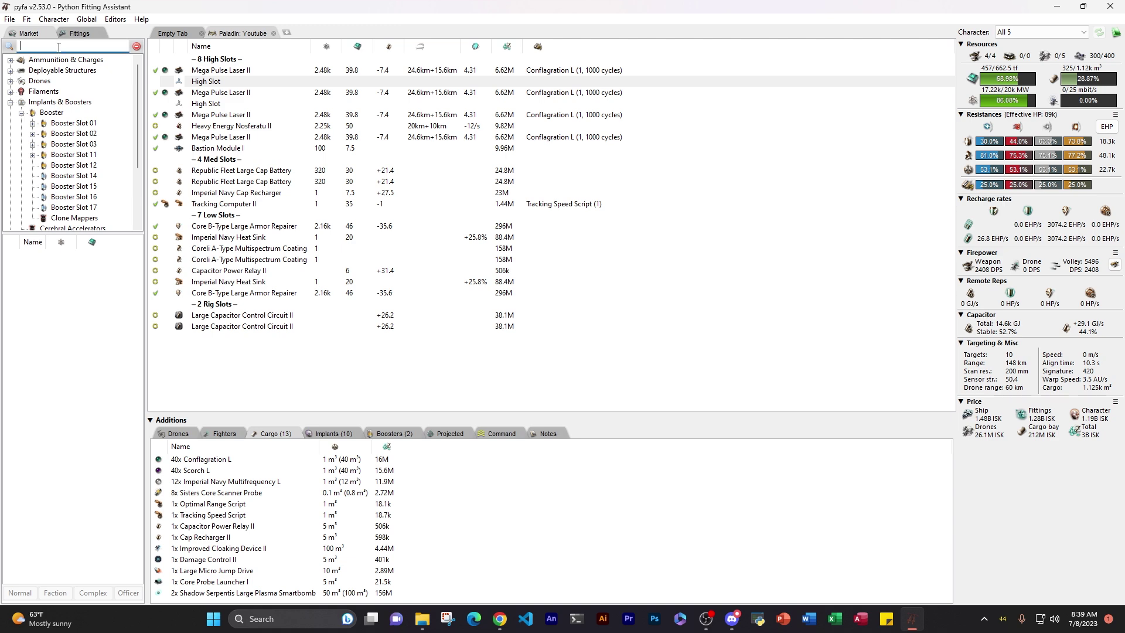
{"action": "type", "text": "large remote"}
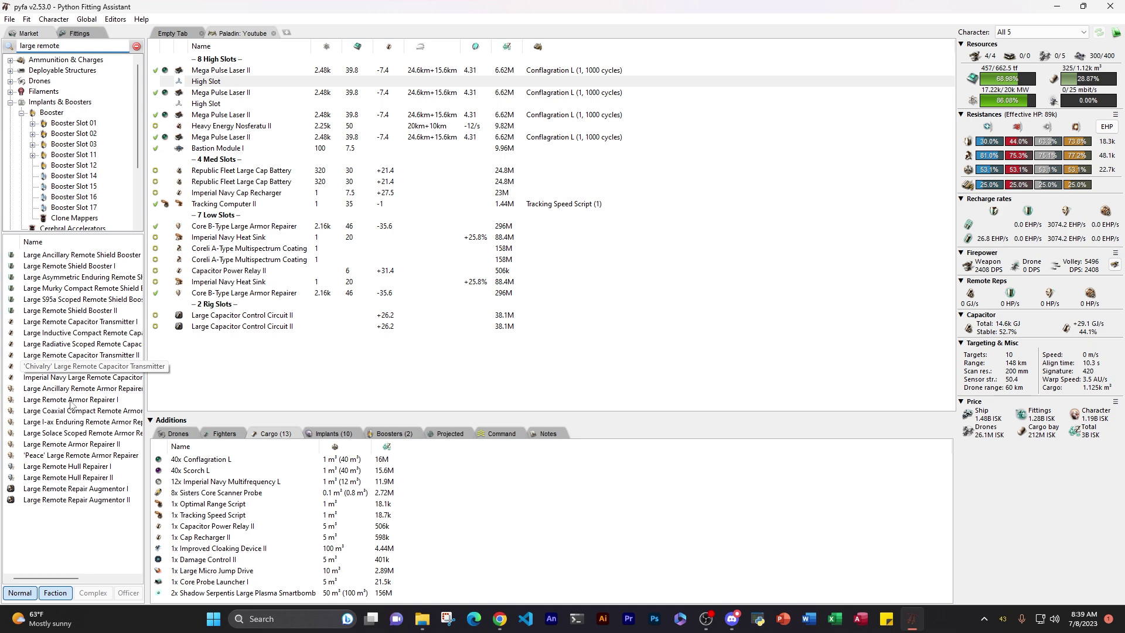
{"action": "double_click", "coordinate": [71, 444]}
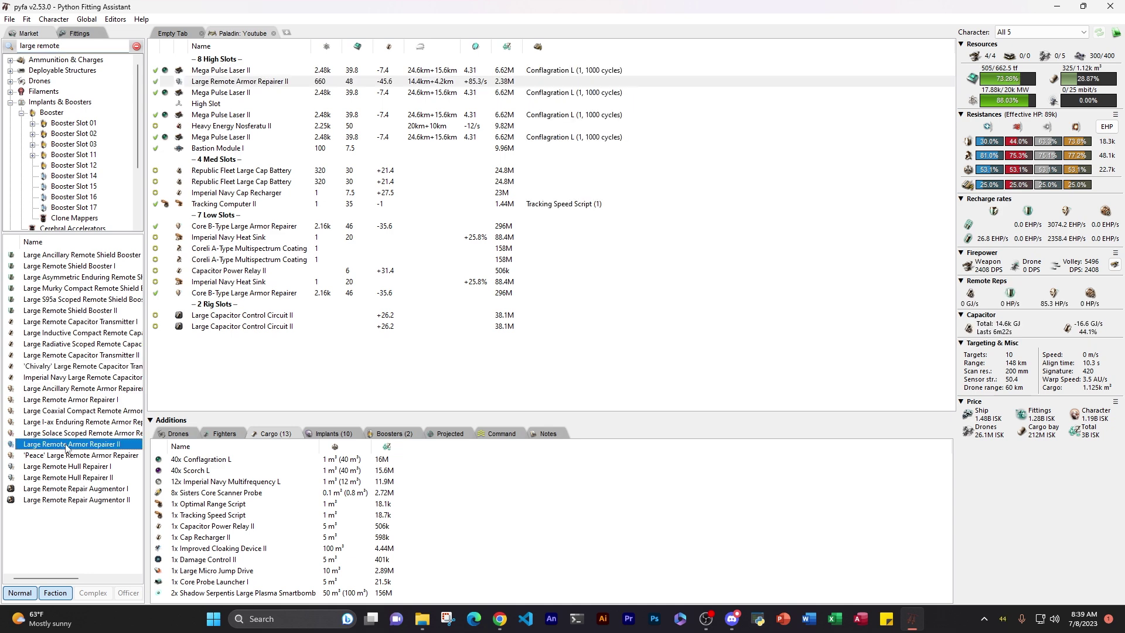
{"action": "double_click", "coordinate": [99, 444]}
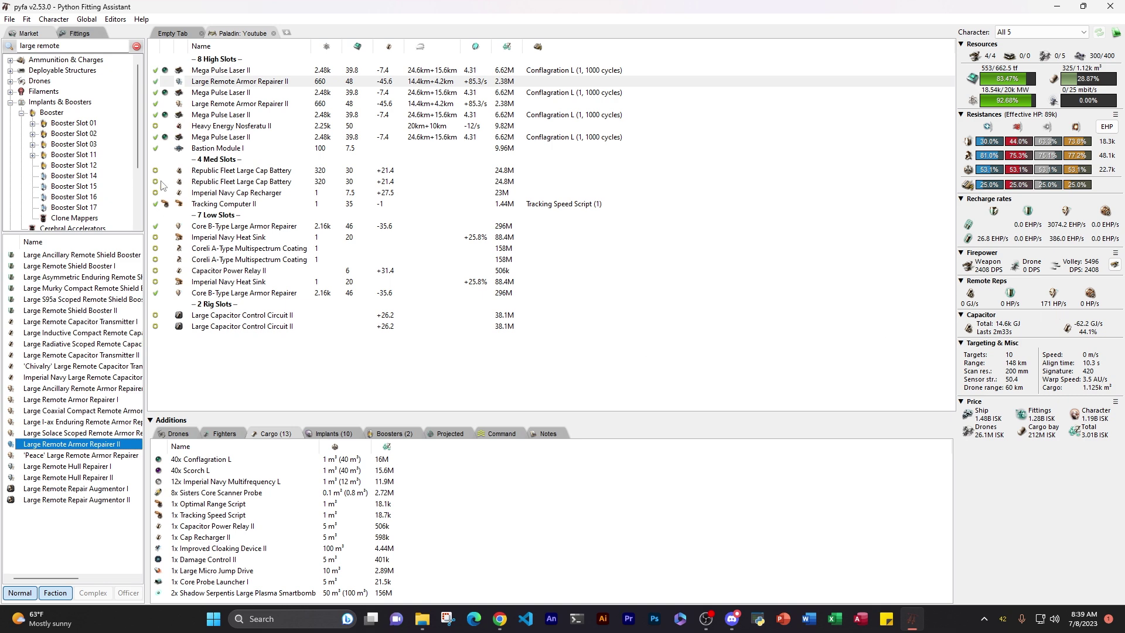
Deactivate both Large Remote Armor Repairer II modules and display the fit's projected effects
{"action": "left_click", "coordinate": [155, 104]}
{"action": "left_click", "coordinate": [156, 82]}
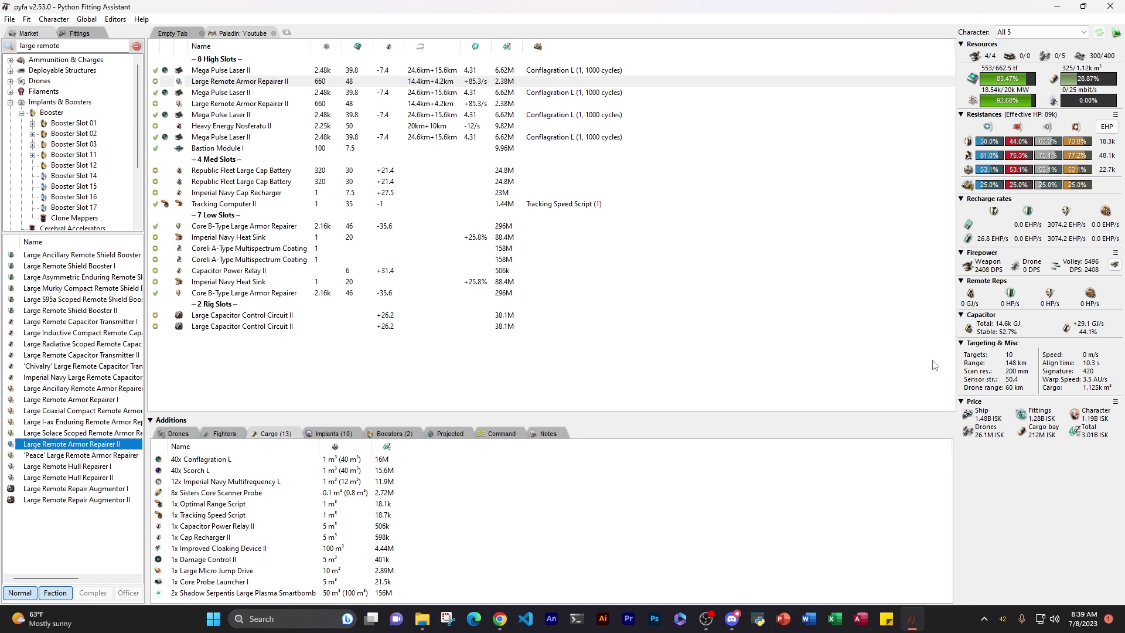
{"action": "left_click", "coordinate": [445, 433]}
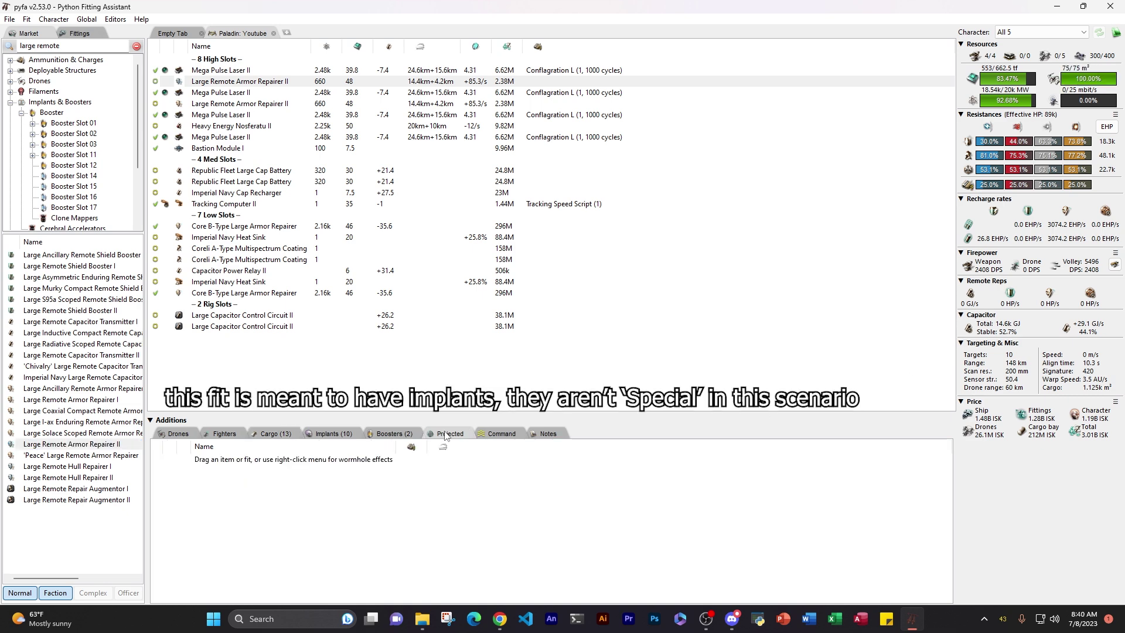
{"action": "left_click", "coordinate": [498, 435]}
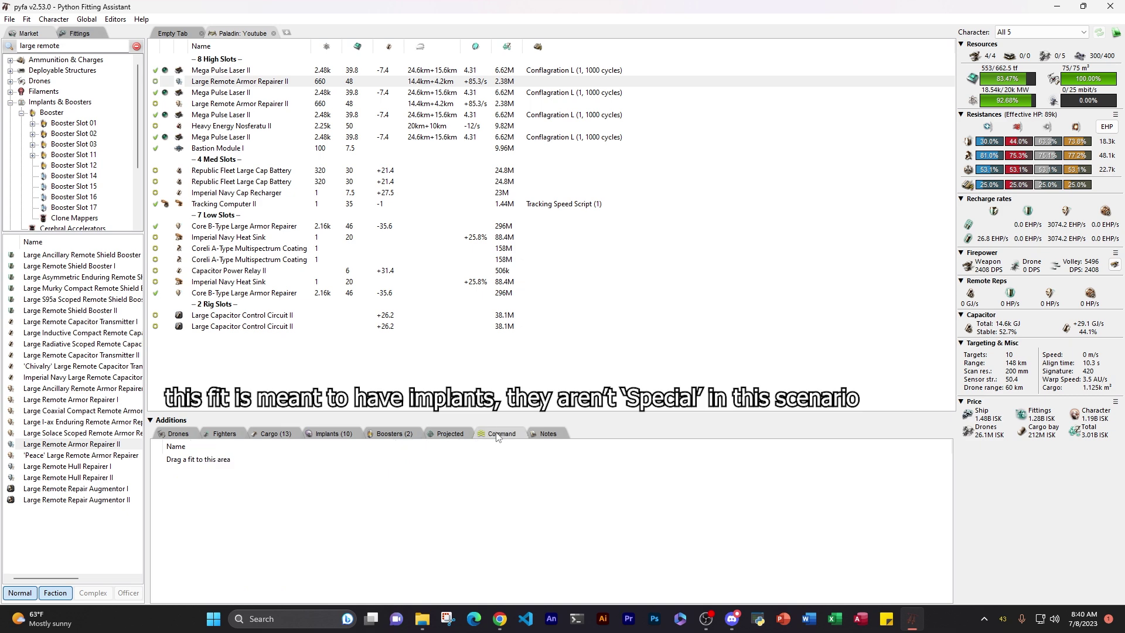
{"action": "left_click", "coordinate": [457, 434]}
{"action": "left_click", "coordinate": [642, 387]}
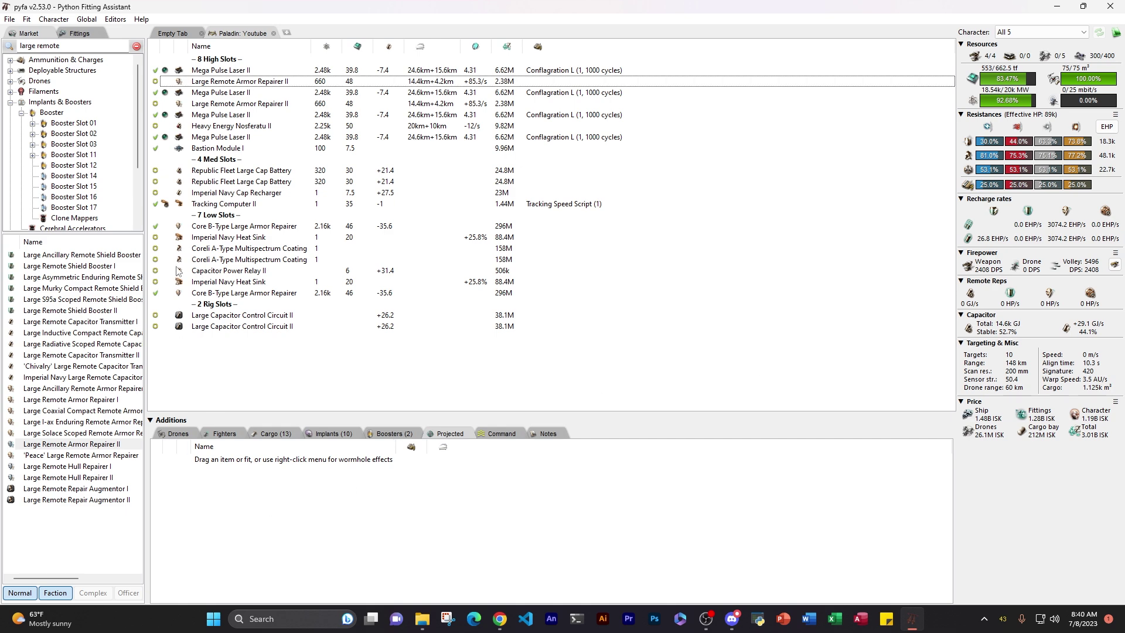
Search the saved fittings for "drift" and open the Bhaalgorn fit C5/C6 Drifter Neut Test in the empty tab
{"action": "left_click", "coordinate": [82, 34]}
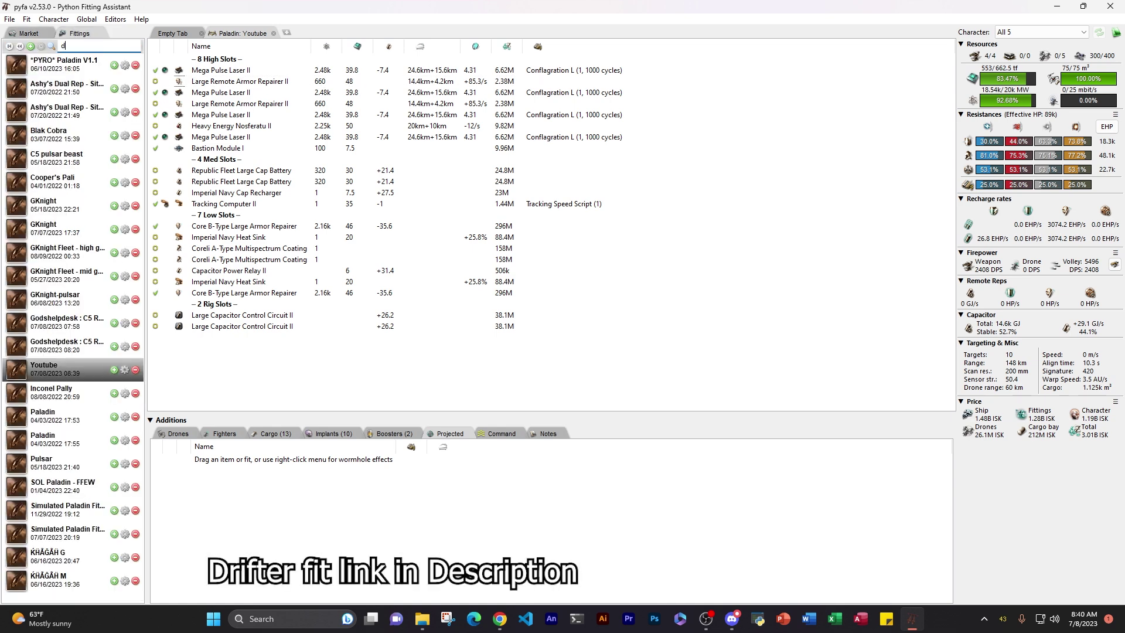
{"action": "type", "text": "drift"}
{"action": "left_click", "coordinate": [164, 36]}
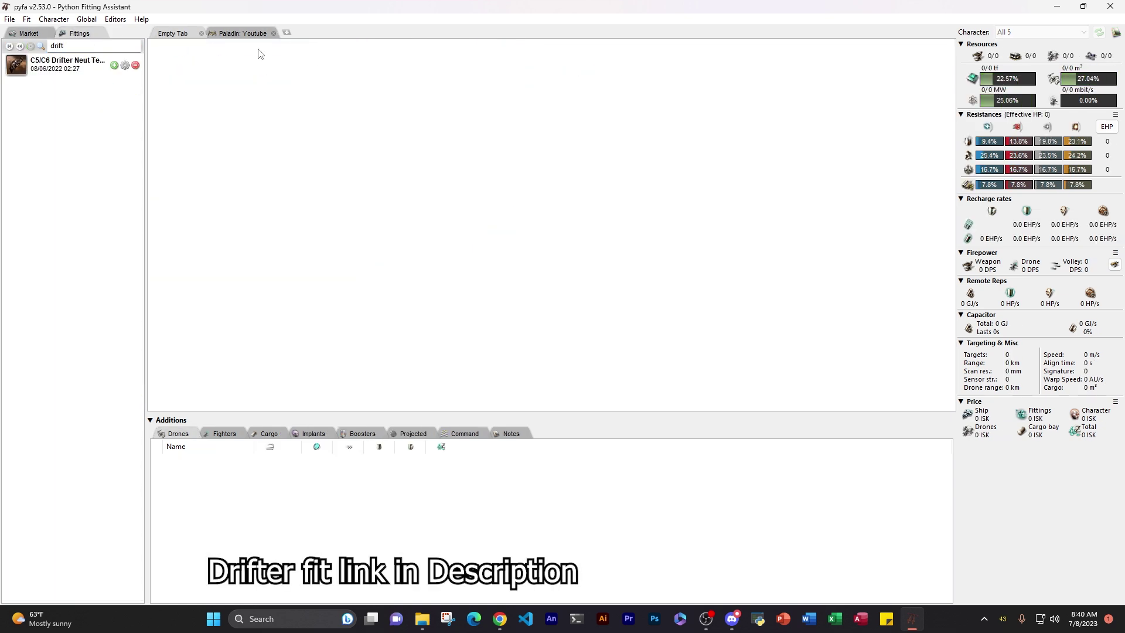
{"action": "left_click", "coordinate": [47, 71]}
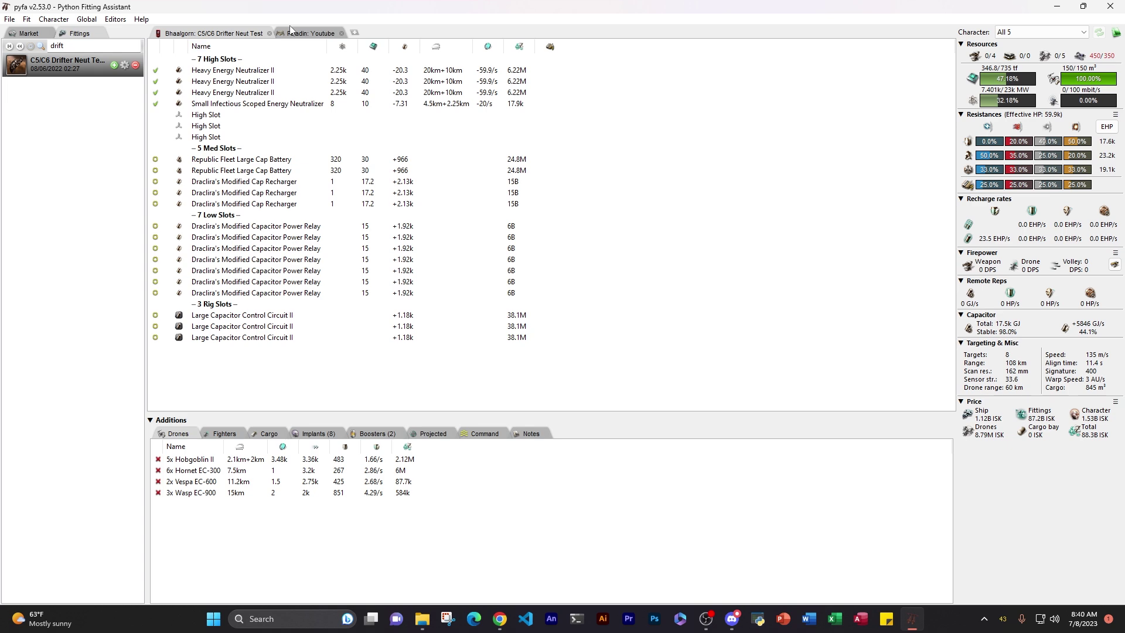
Project the open Bhaalgorn C5/C6 Drifter Neut Test fit onto the Paladin and activate the Paladin's Heavy Energy Nosferatu II
{"action": "left_click", "coordinate": [309, 33]}
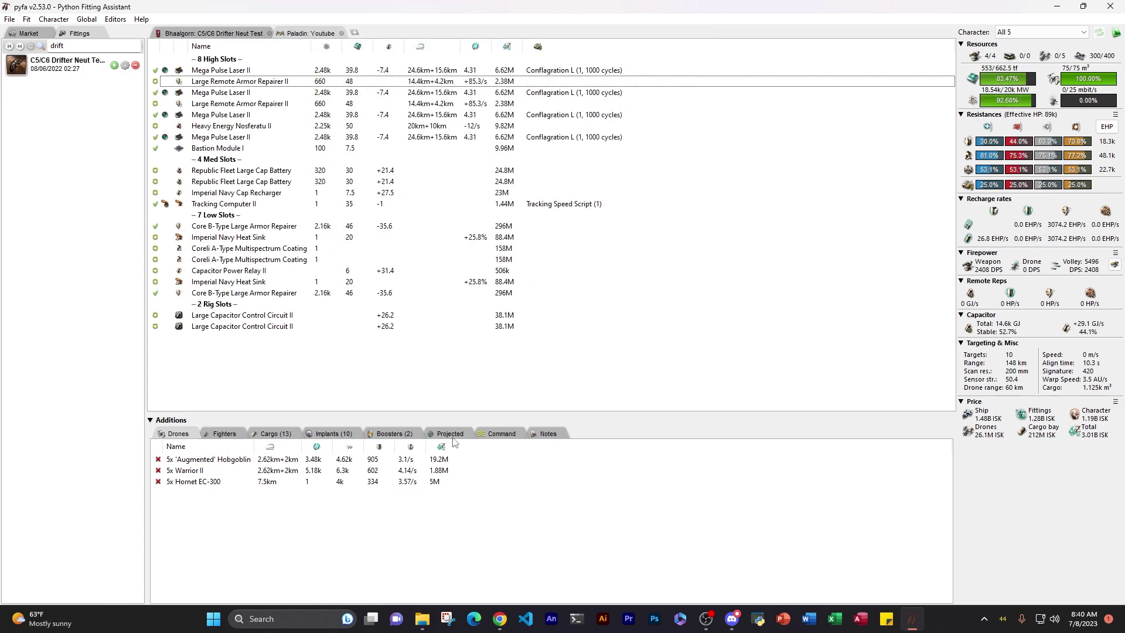
{"action": "left_click", "coordinate": [453, 436]}
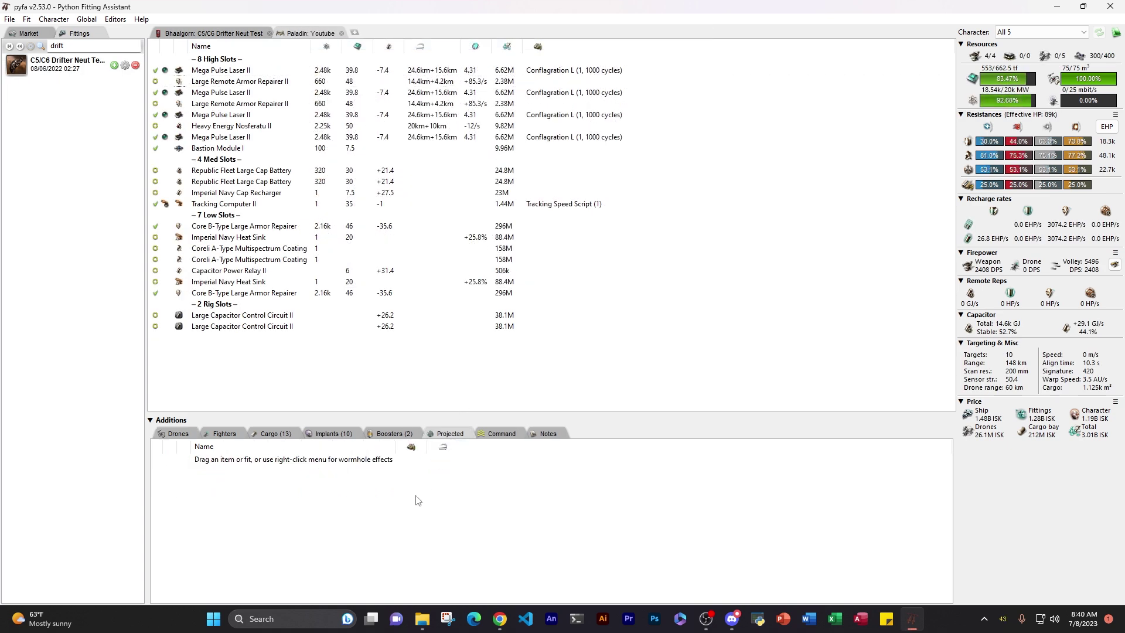
{"action": "right_click", "coordinate": [383, 500]}
{"action": "mouse_move", "coordinate": [439, 521]}
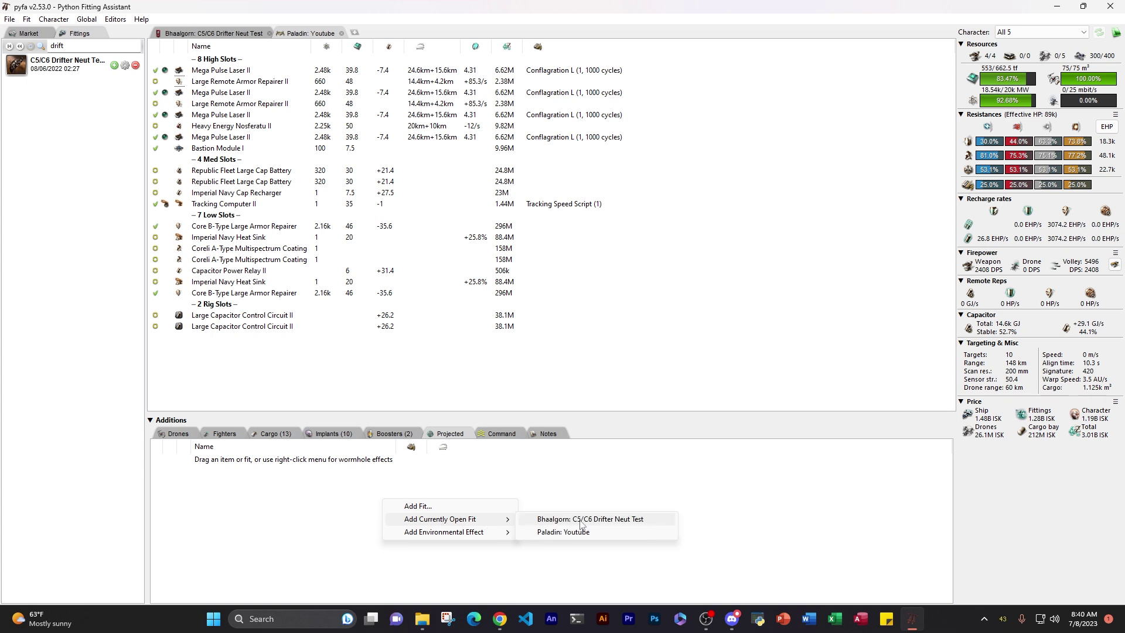
{"action": "left_click", "coordinate": [629, 525]}
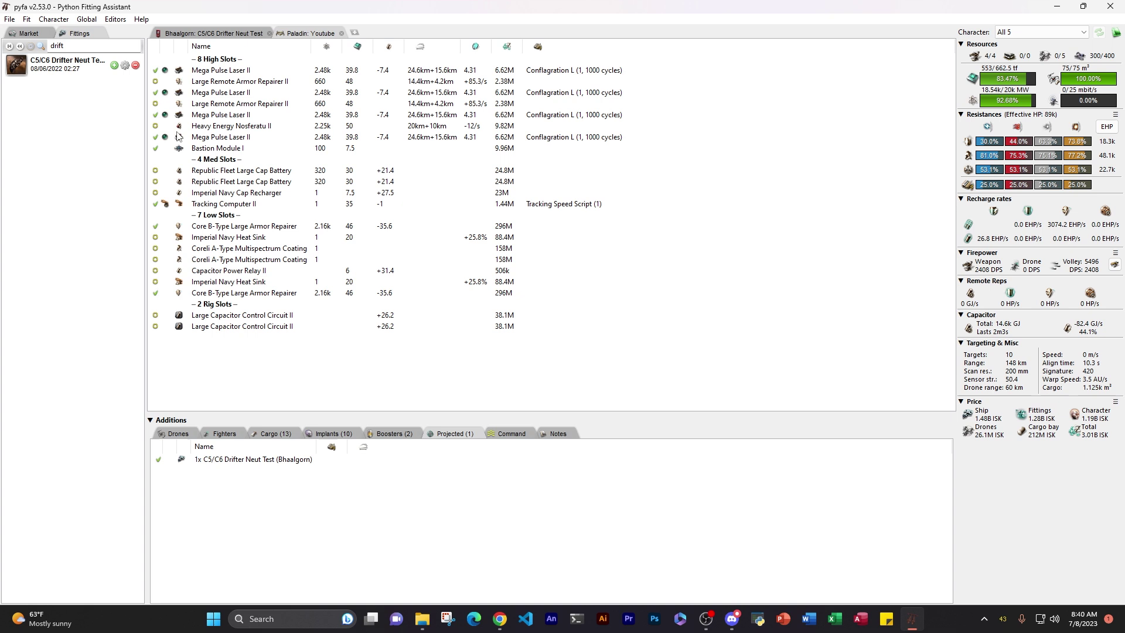
{"action": "left_click", "coordinate": [155, 127]}
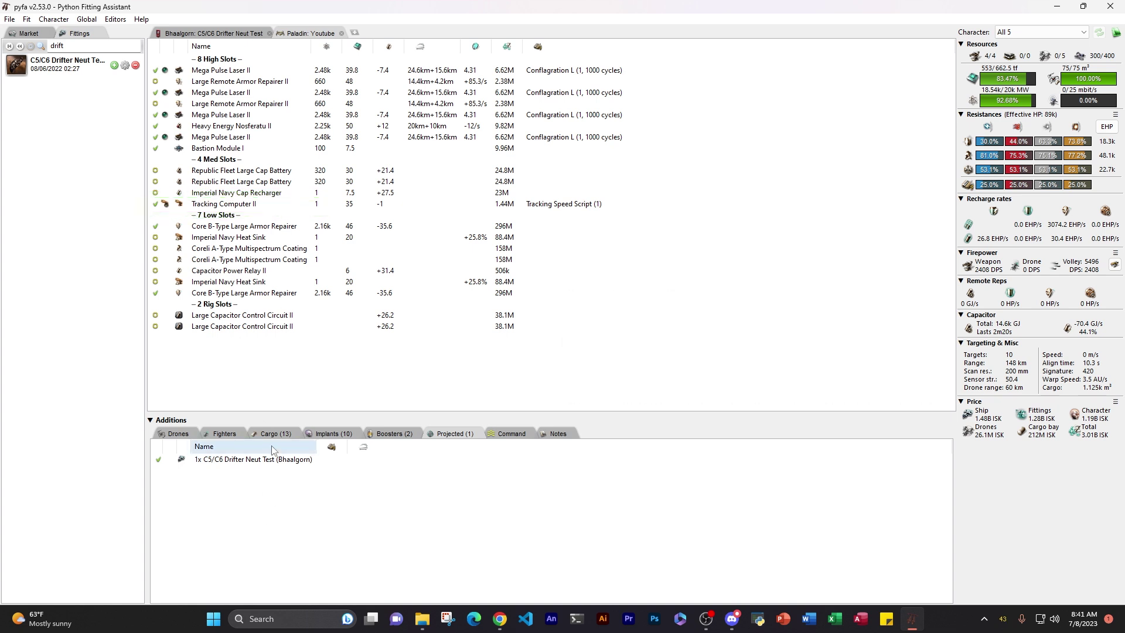
Swap the Tracking Computer II for the cargo's Cap Recharger II, and one Coreli A-Type Multispectrum Coating for the cargo's Capacitor Power Relay II
{"action": "left_click", "coordinate": [290, 433]}
{"action": "left_click_drag", "start_coordinate": [253, 205], "coordinate": [272, 523]}
{"action": "left_click_drag", "start_coordinate": [215, 263], "coordinate": [230, 507]}
{"action": "left_click_drag", "start_coordinate": [224, 554], "coordinate": [219, 204]}
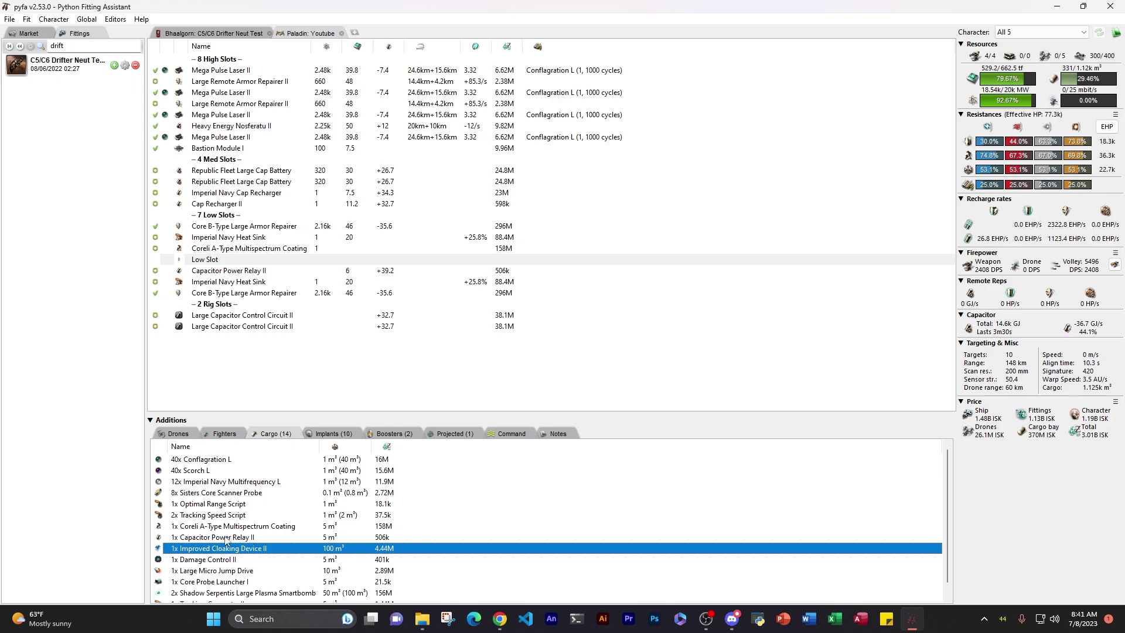
{"action": "left_click_drag", "start_coordinate": [230, 537], "coordinate": [223, 259]}
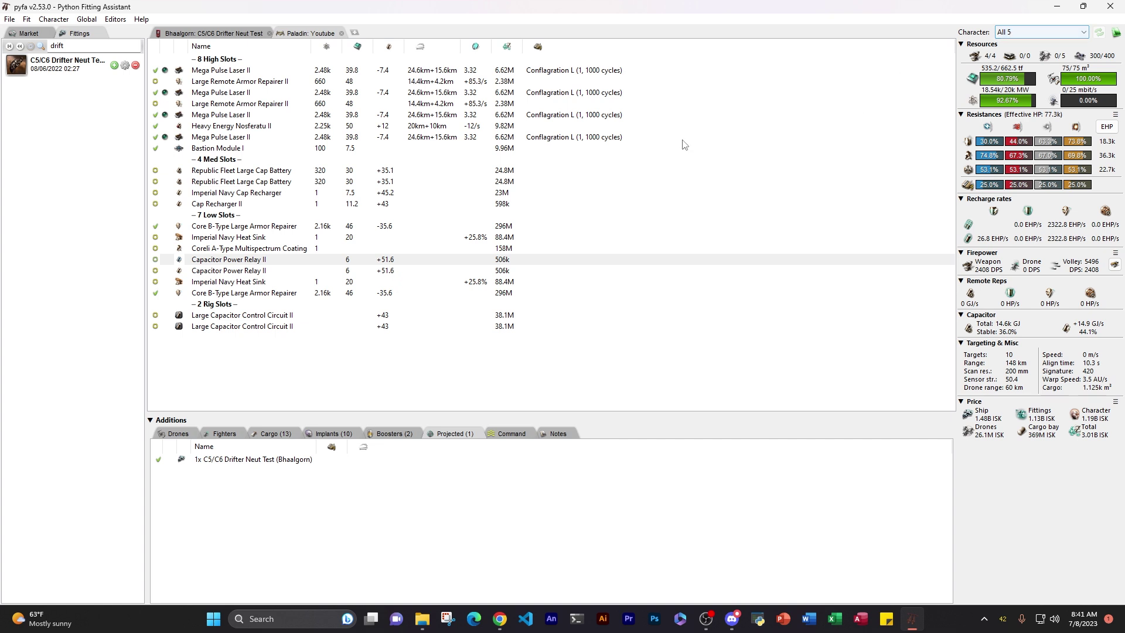
Add the first-listed EVE Online account character through ESI, authorizing access to fetch its skills, and close character management
{"action": "left_click", "coordinate": [53, 19]}
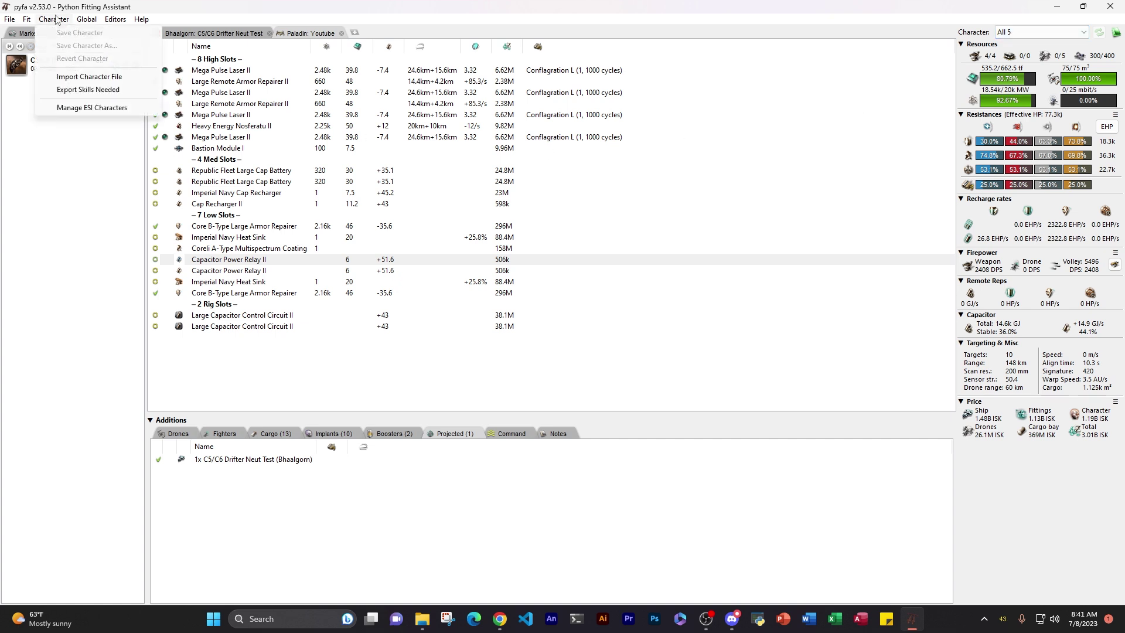
{"action": "left_click", "coordinate": [97, 109]}
{"action": "left_click", "coordinate": [681, 258]}
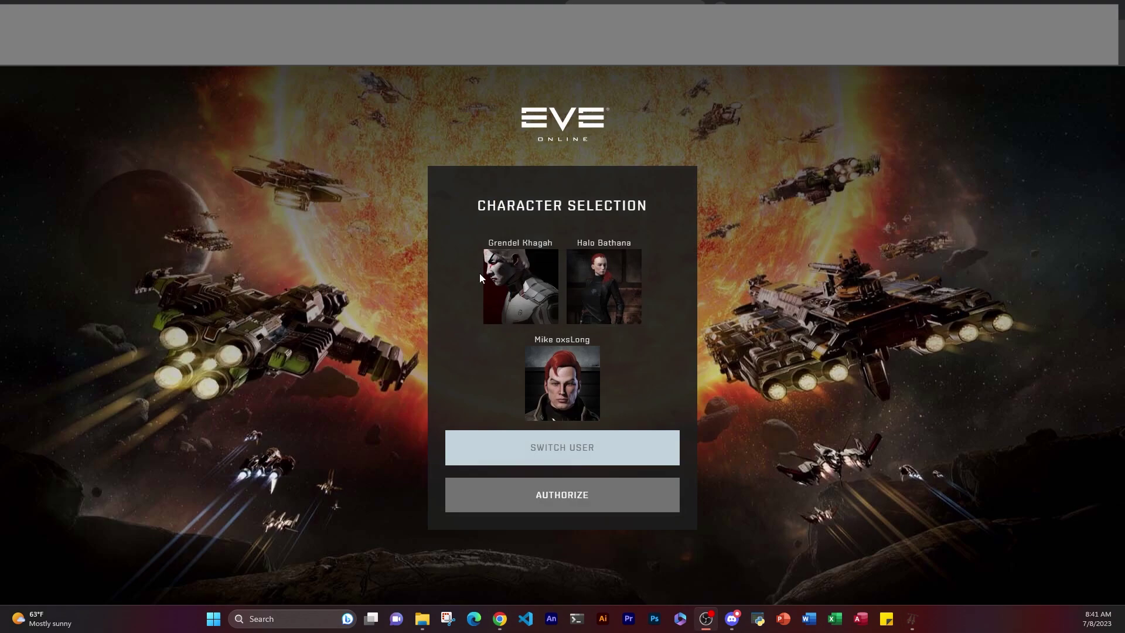
{"action": "left_click", "coordinate": [484, 276]}
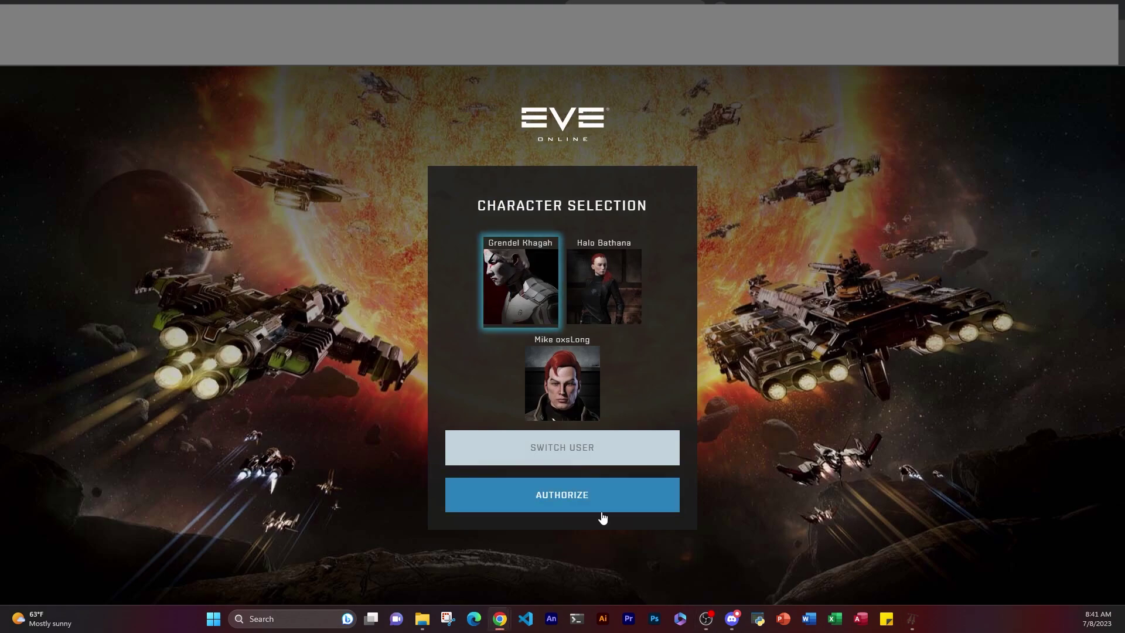
{"action": "left_click", "coordinate": [610, 511]}
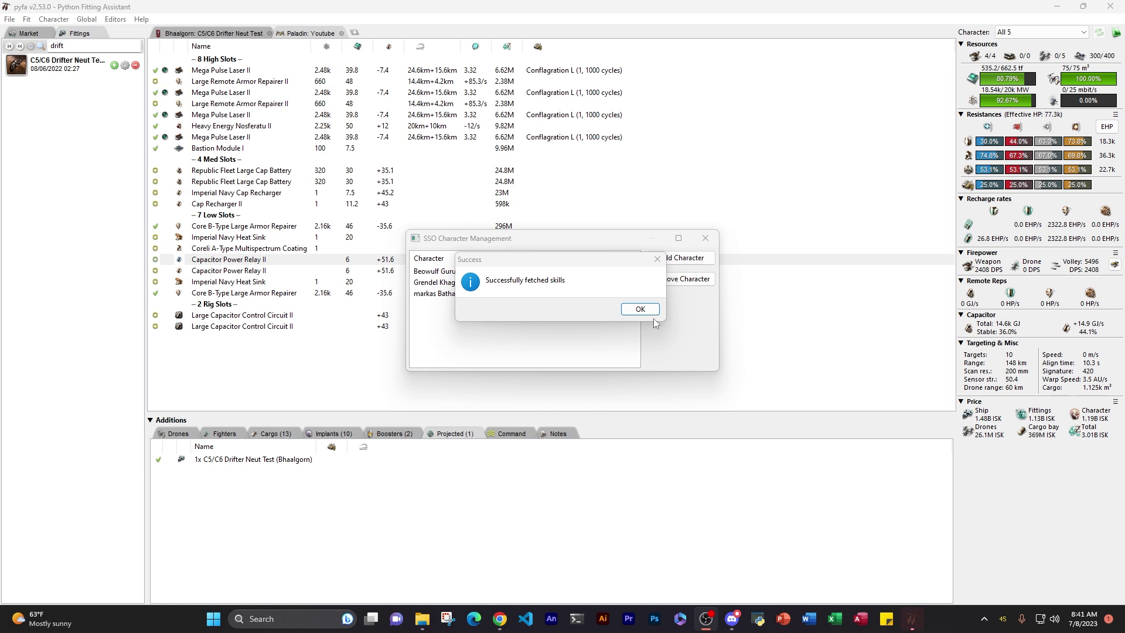
{"action": "left_click", "coordinate": [645, 311]}
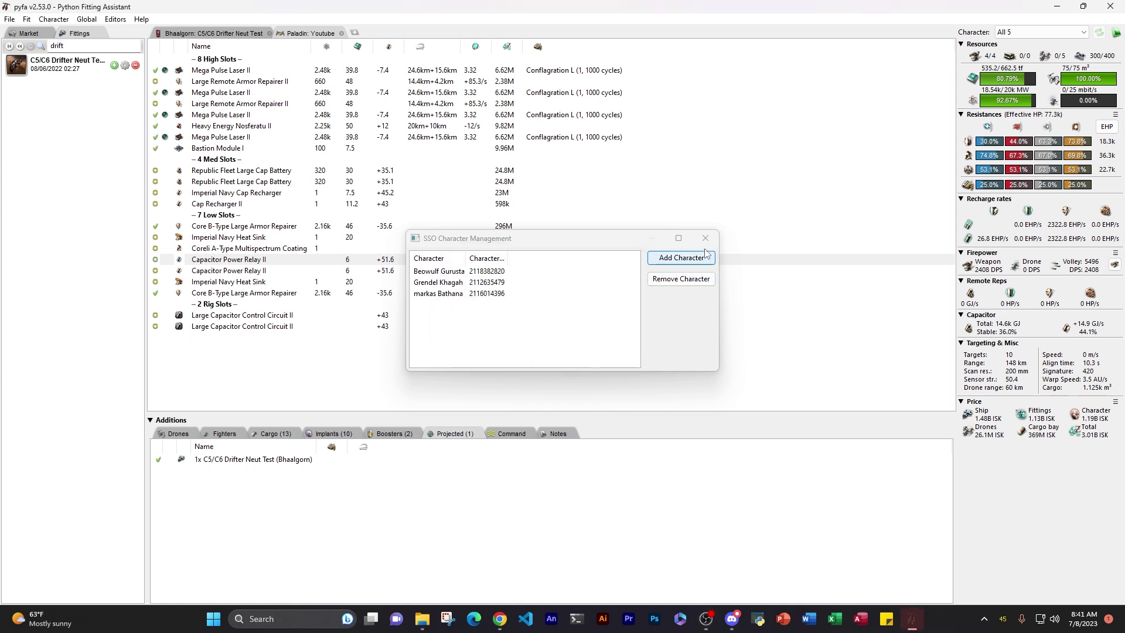
{"action": "left_click", "coordinate": [709, 241]}
Switch the fit's character from All 5 to the newly authorized character and check the firepower stats
{"action": "left_click", "coordinate": [1023, 35]}
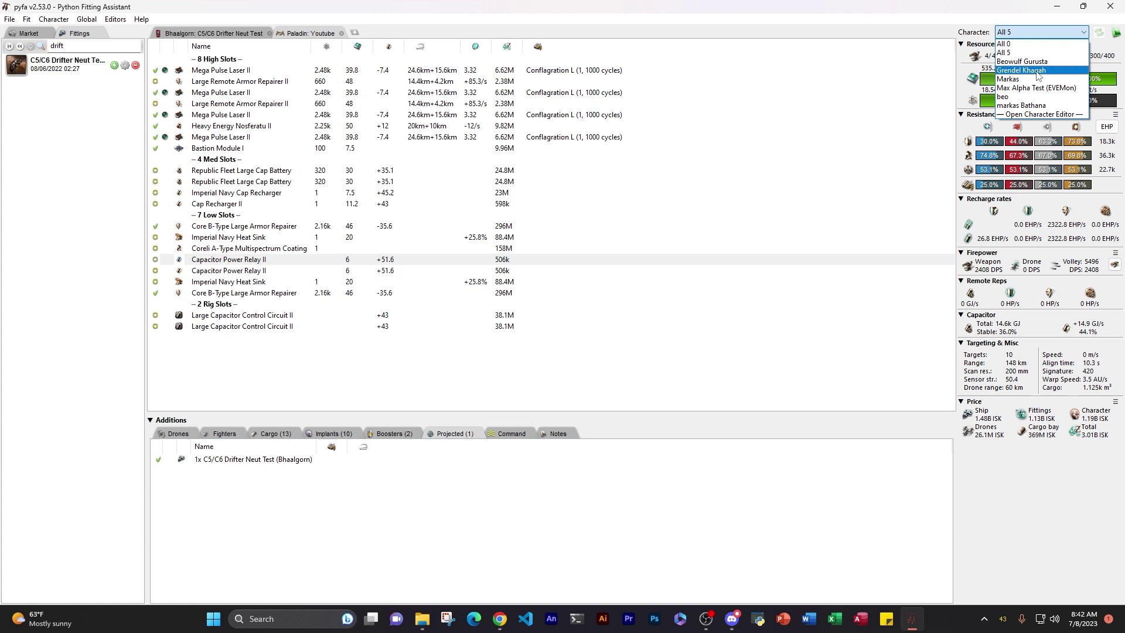
{"action": "left_click", "coordinate": [1035, 72]}
{"action": "mouse_move", "coordinate": [990, 273]}
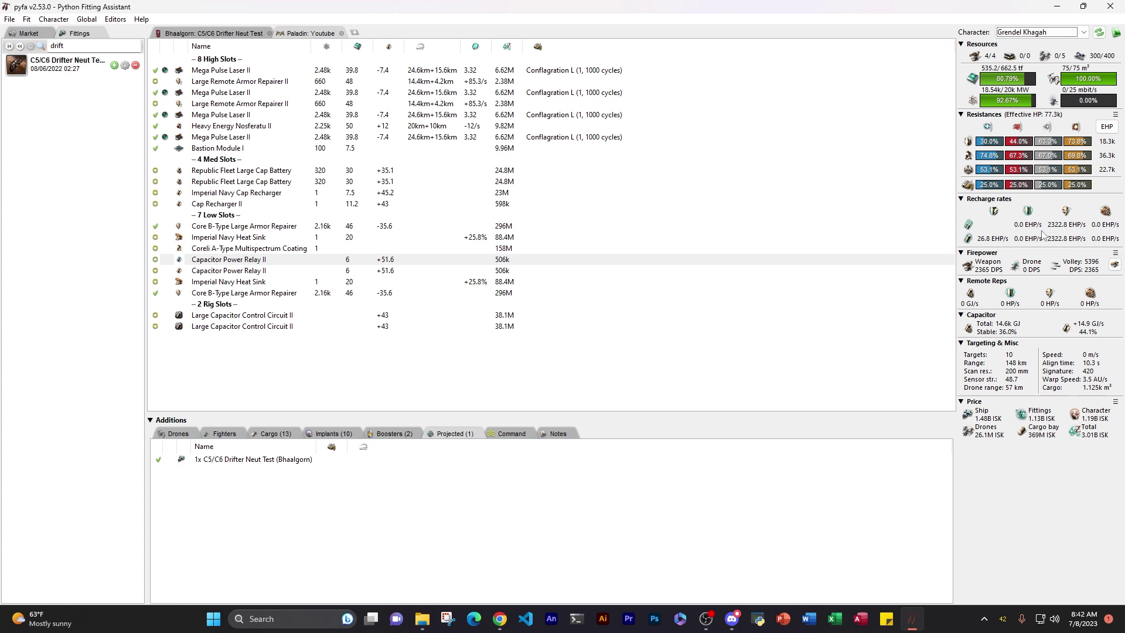
Add the Damnation fit Pali Command Pro as a command fit boosting the Paladin
{"action": "left_click", "coordinate": [504, 435]}
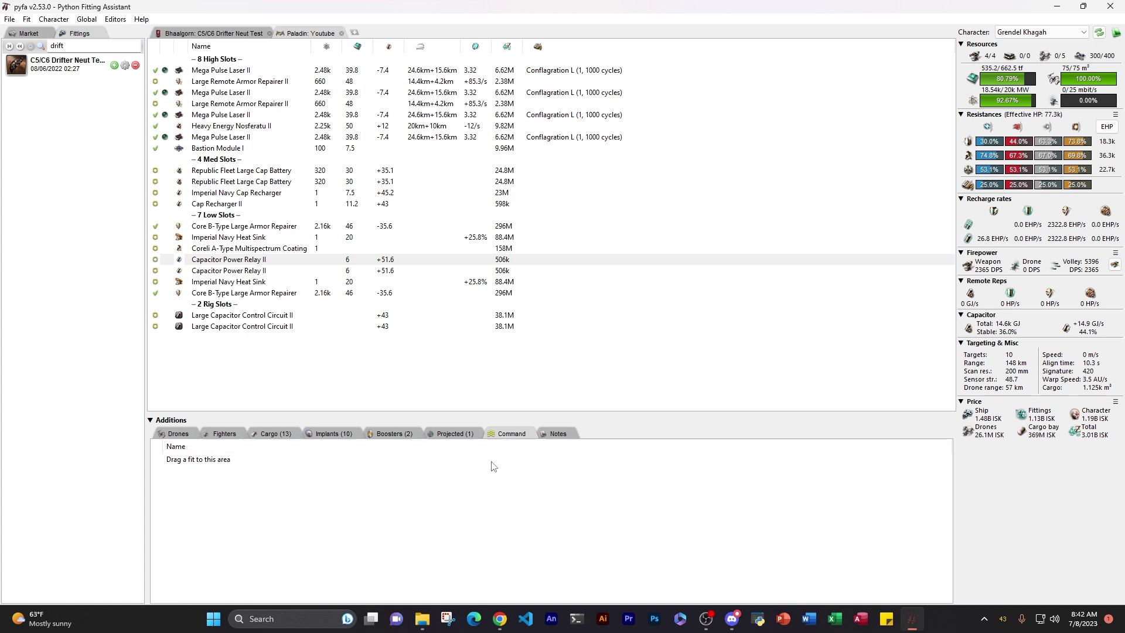
{"action": "right_click", "coordinate": [317, 520]}
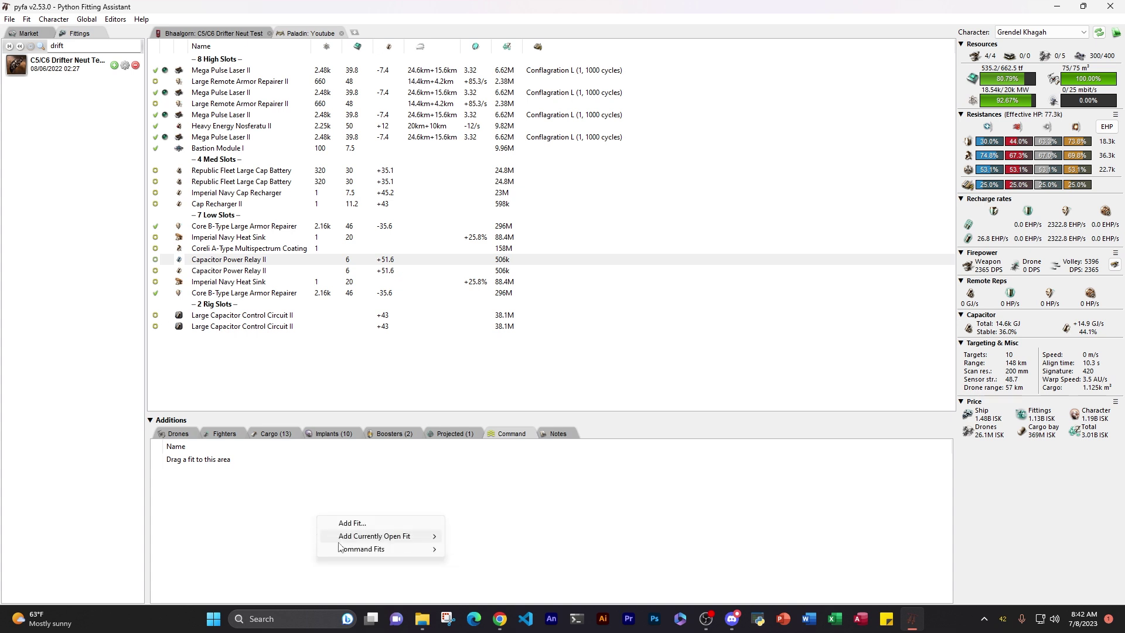
{"action": "mouse_move", "coordinate": [405, 549]}
{"action": "mouse_move", "coordinate": [515, 368]}
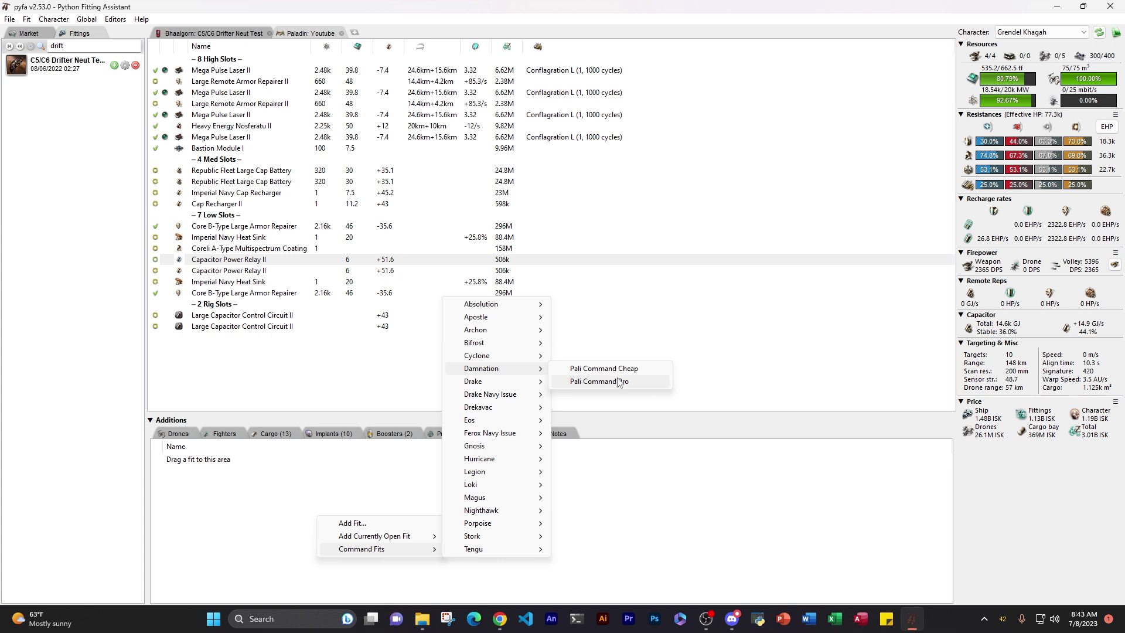
{"action": "left_click", "coordinate": [598, 382]}
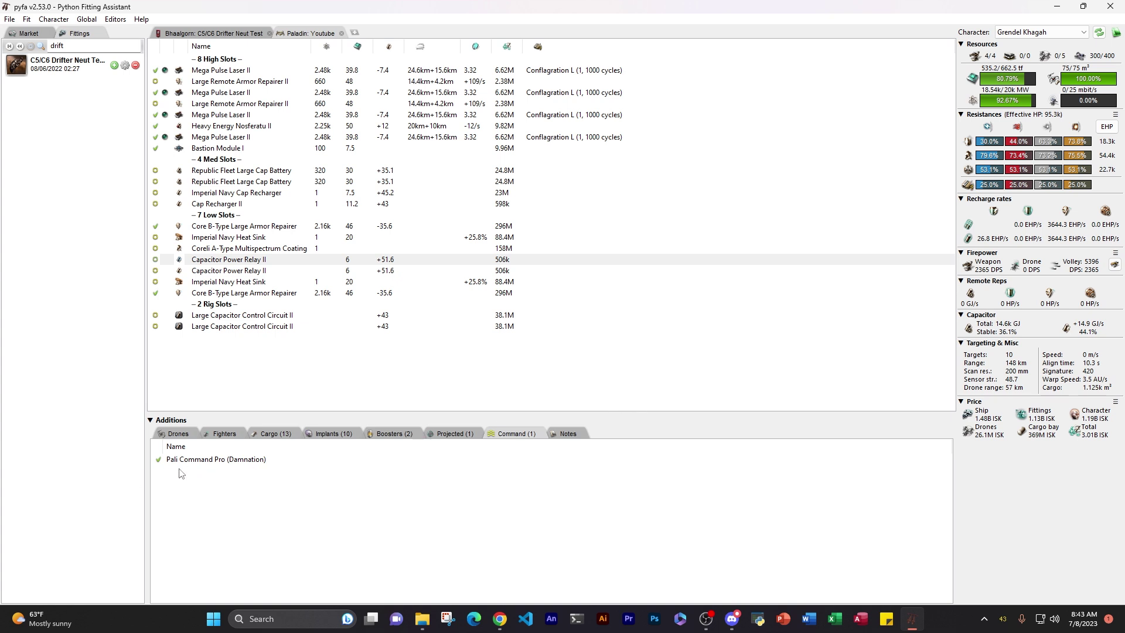
Turn the Pali Command Pro command fit off and back on to compare the Paladin's stats with and without boosts
{"action": "left_click", "coordinate": [158, 461]}
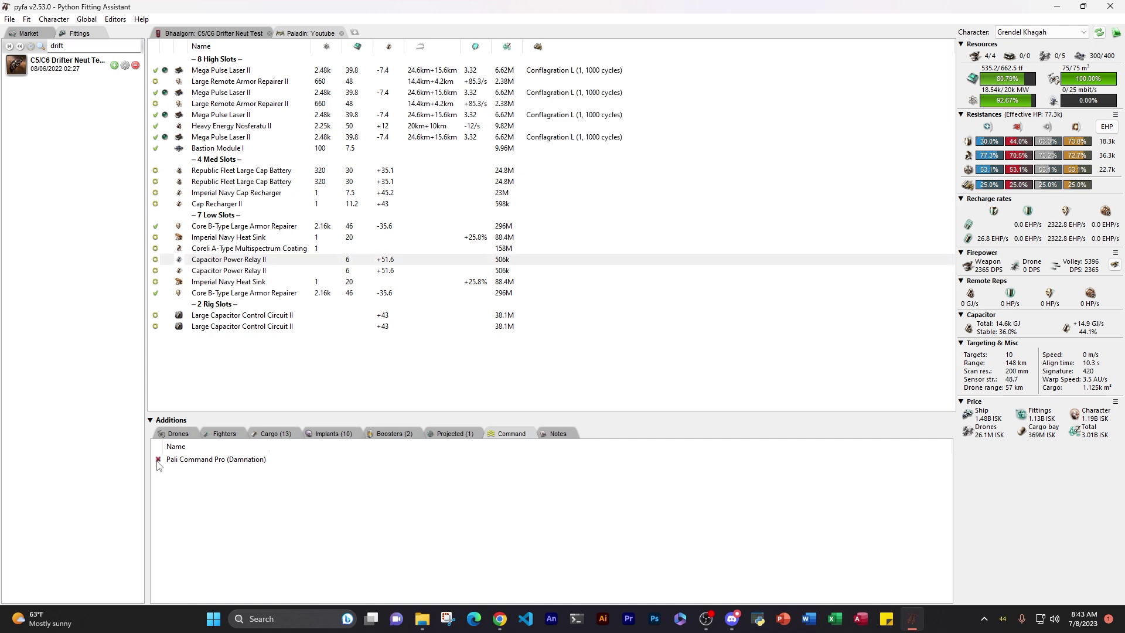
{"action": "left_click", "coordinate": [457, 437]}
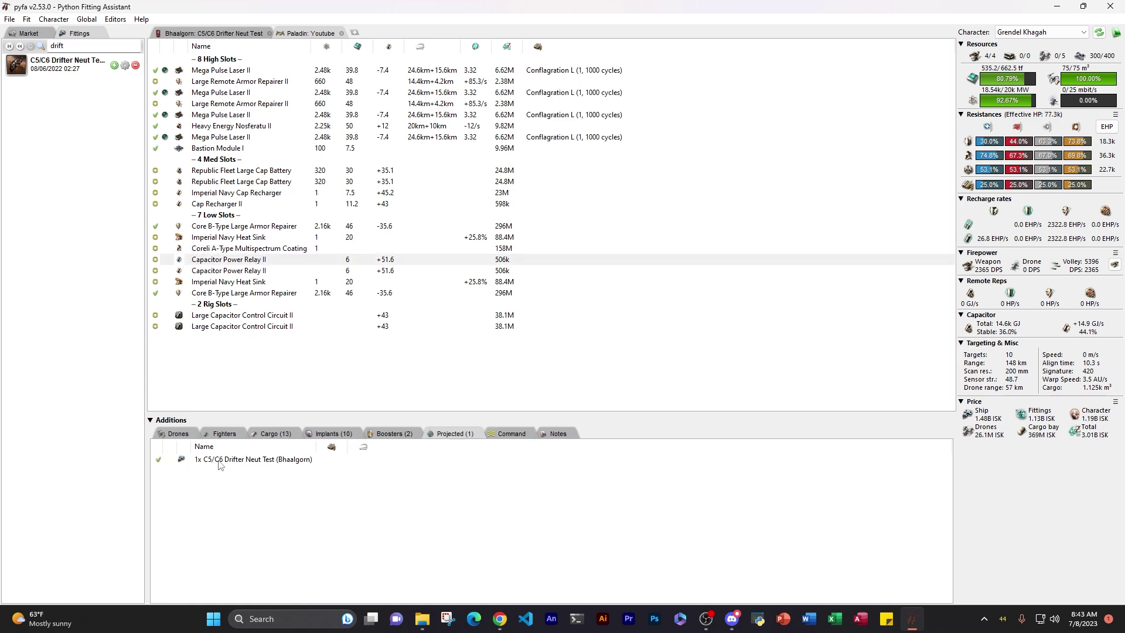
{"action": "left_click", "coordinate": [512, 434]}
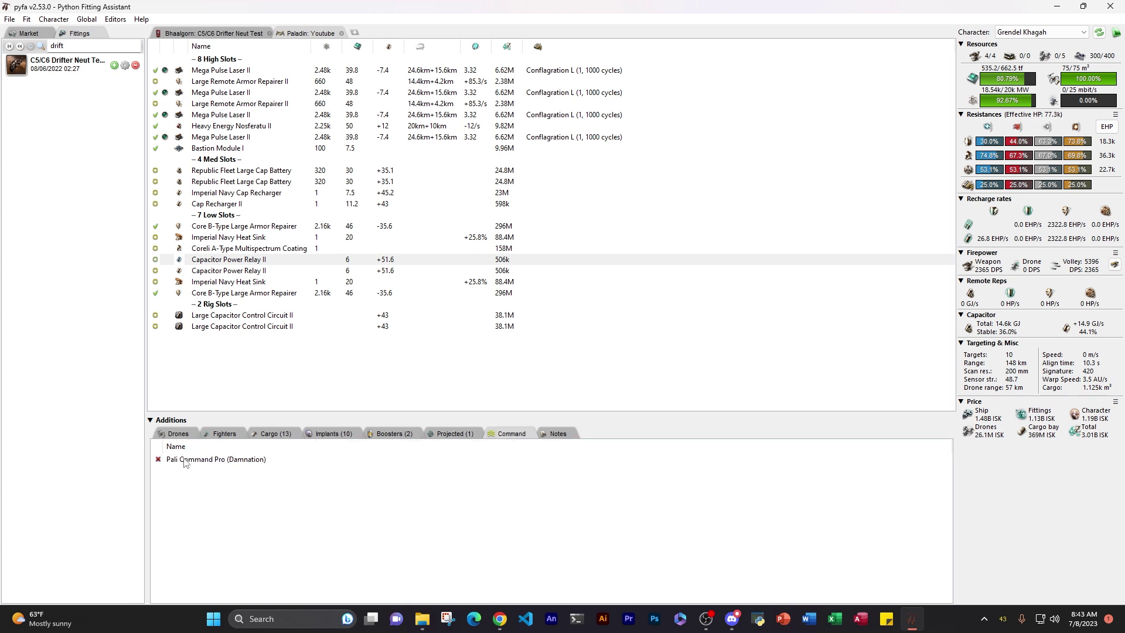
{"action": "left_click", "coordinate": [158, 459]}
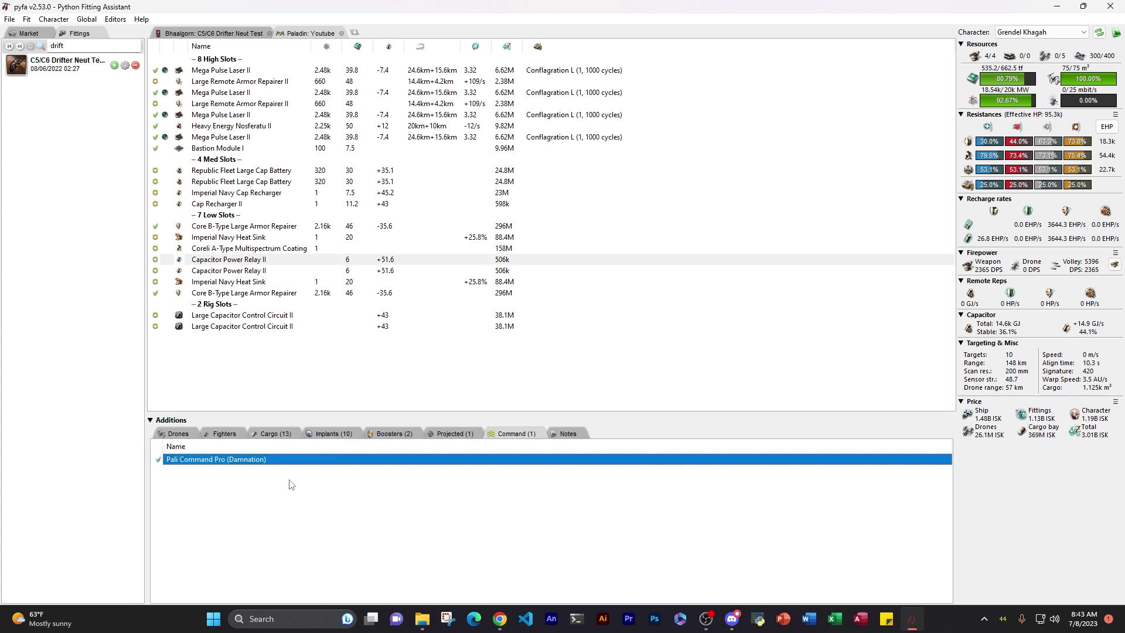
Add the Class 5 Cataclysmic Variable wormhole effect to the Paladin as a projected environmental effect
{"action": "left_click", "coordinate": [456, 434]}
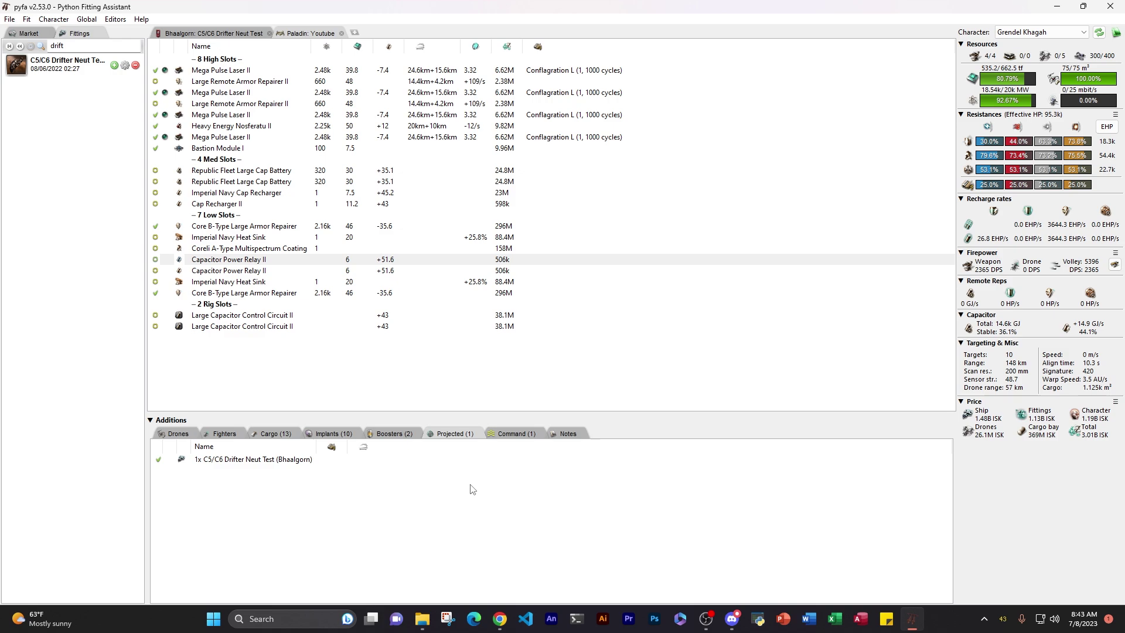
{"action": "right_click", "coordinate": [283, 489]}
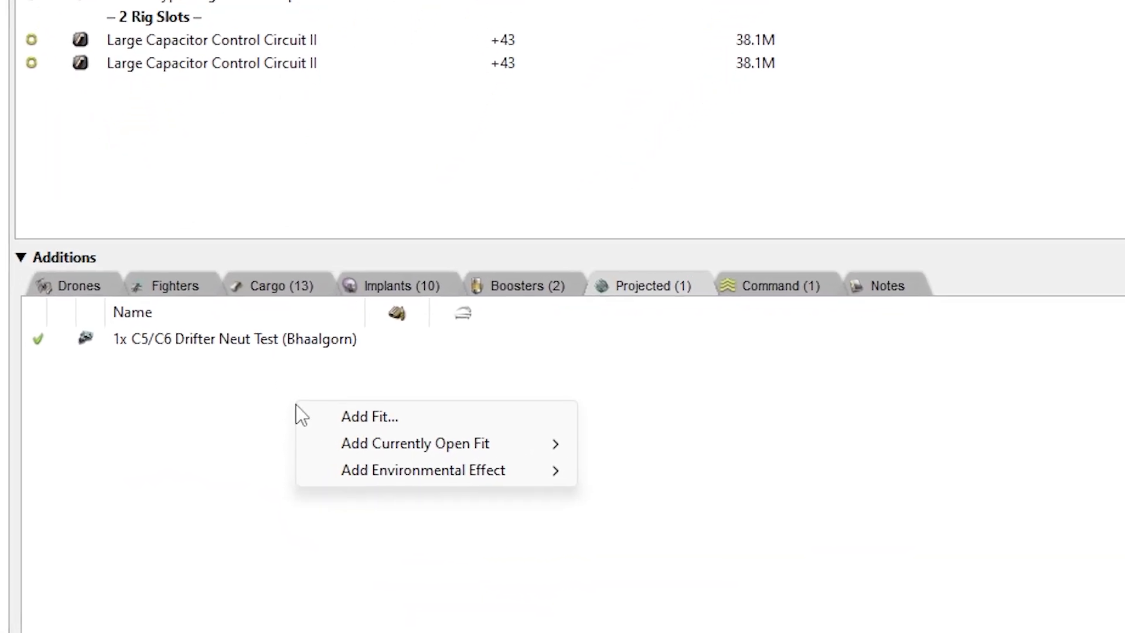
{"action": "mouse_move", "coordinate": [359, 485]}
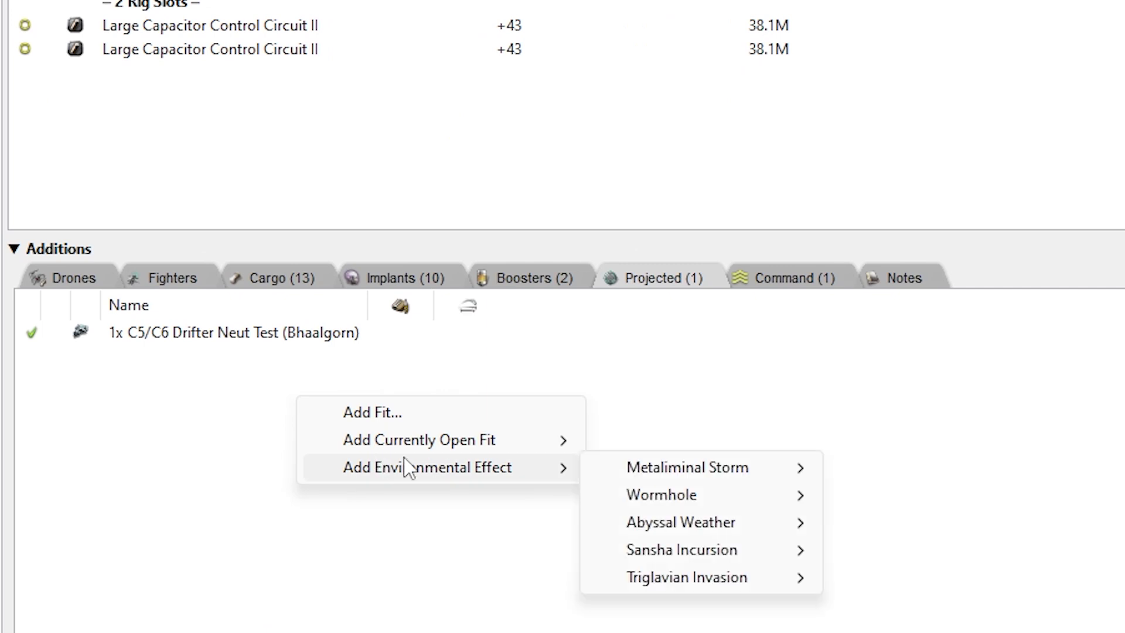
{"action": "mouse_move", "coordinate": [630, 497]}
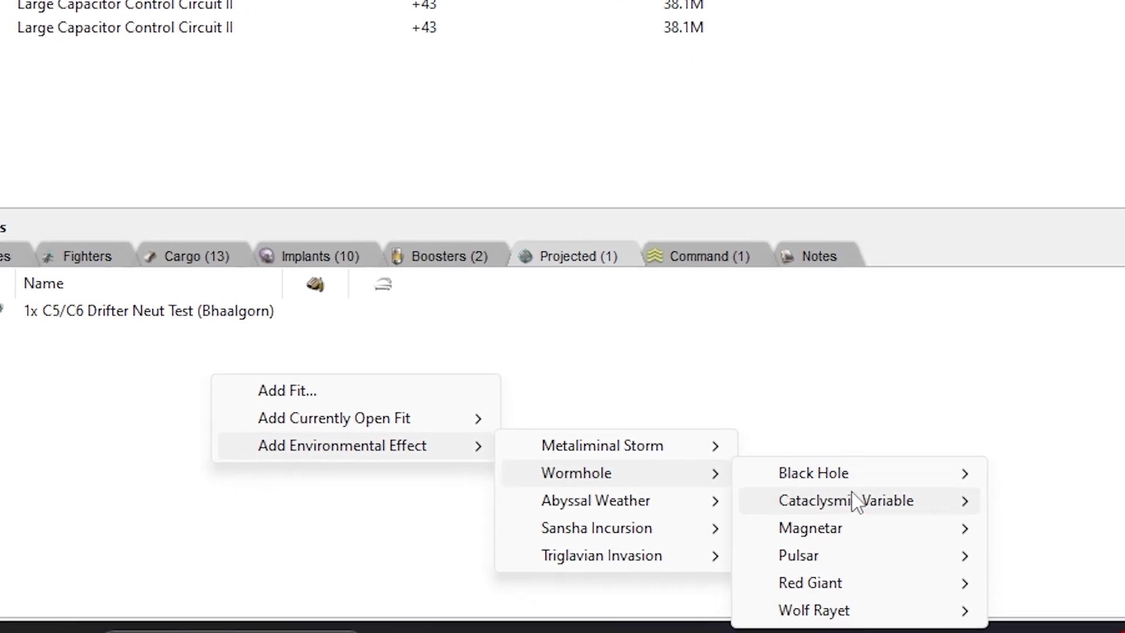
{"action": "mouse_move", "coordinate": [908, 566]}
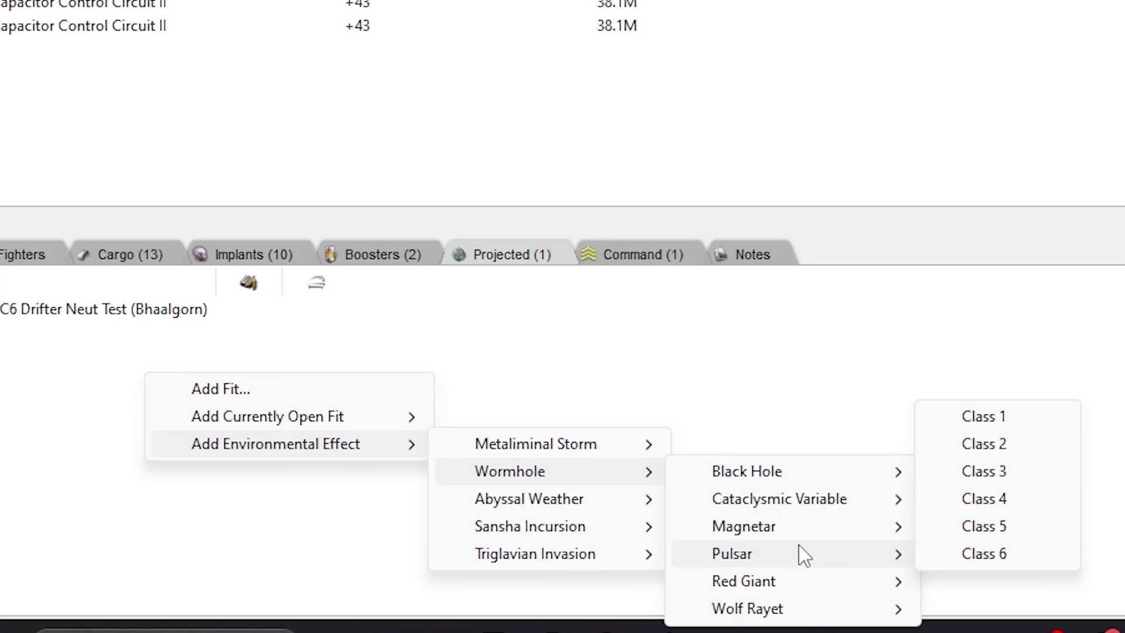
{"action": "mouse_move", "coordinate": [825, 508]}
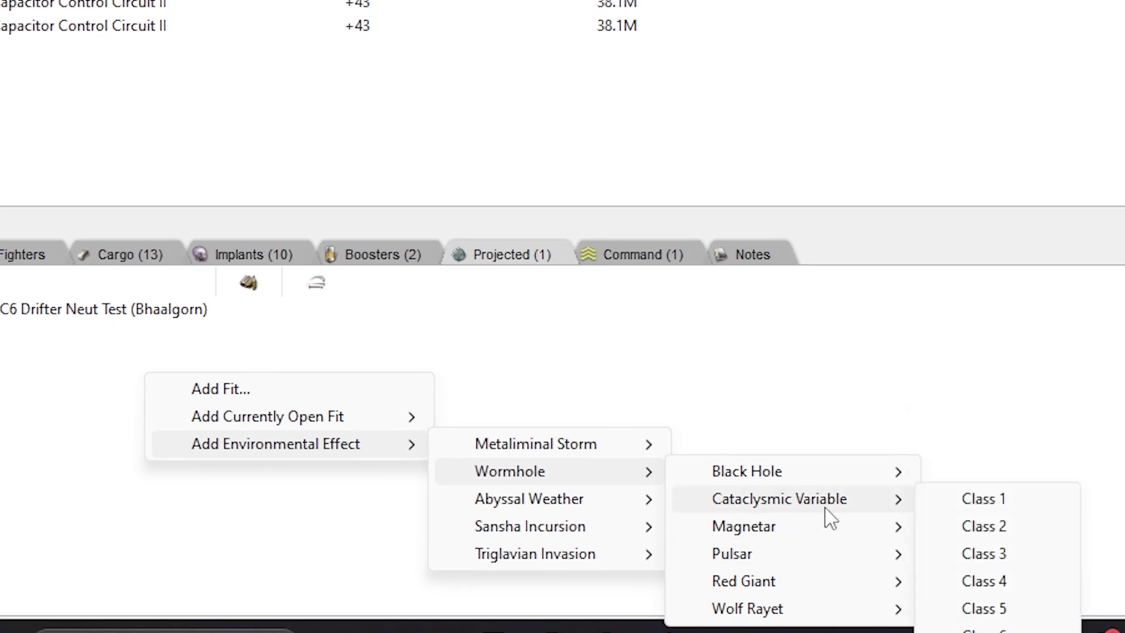
{"action": "left_click", "coordinate": [1009, 606]}
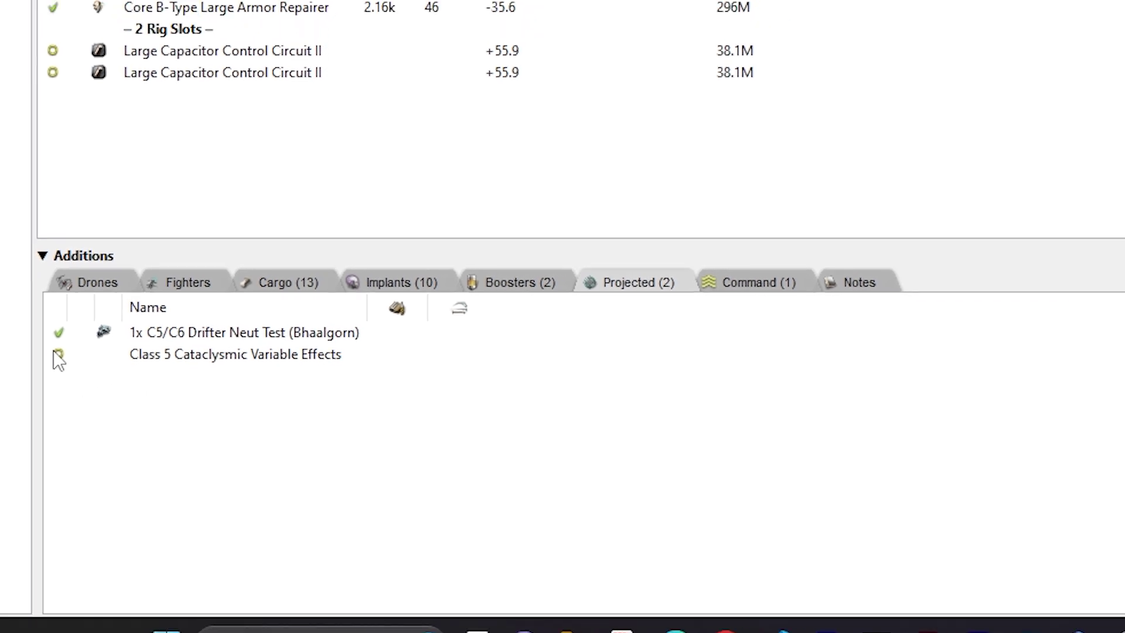
Turn the Class 5 Cataclysmic Variable effect off and back on, and turn off the Pali Command Pro command fit
{"action": "left_click", "coordinate": [127, 436]}
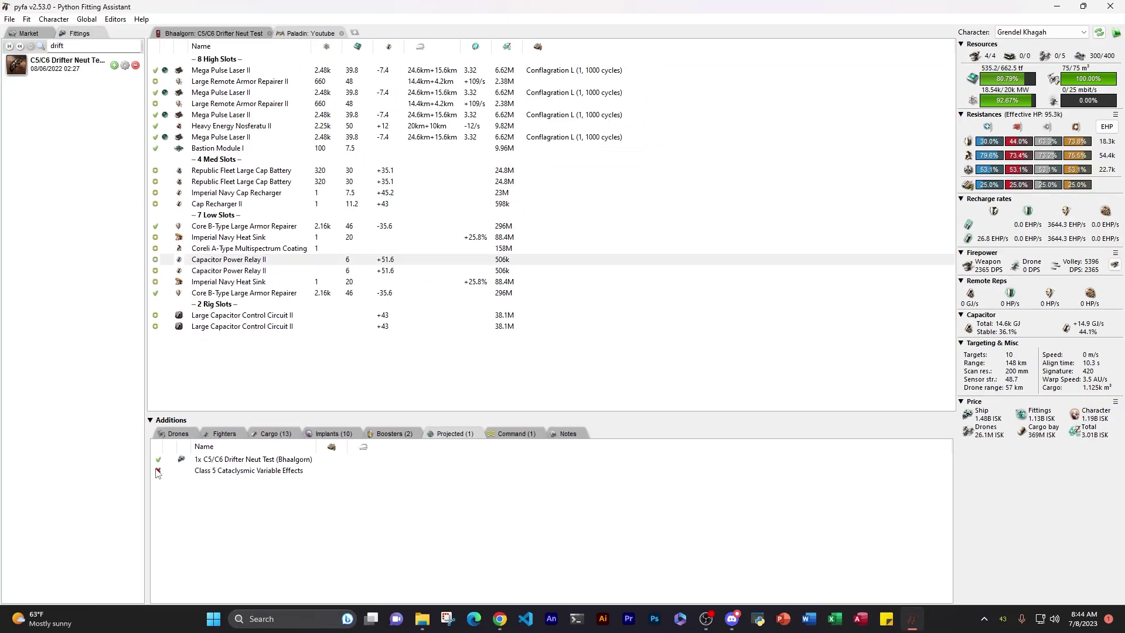
{"action": "left_click", "coordinate": [157, 471]}
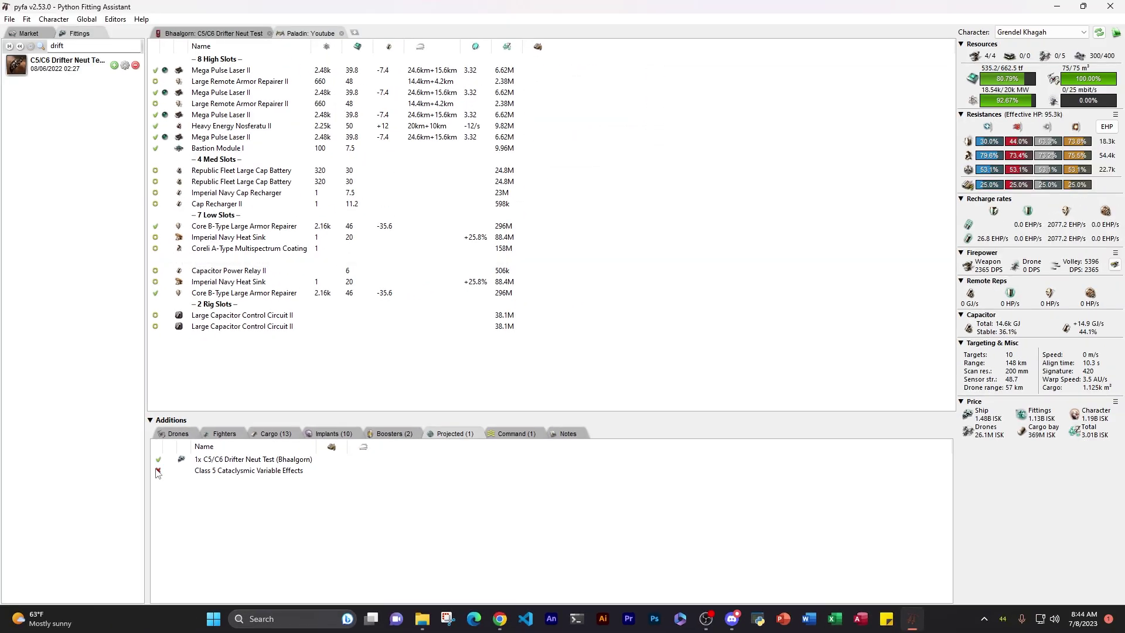
{"action": "left_click", "coordinate": [534, 439]}
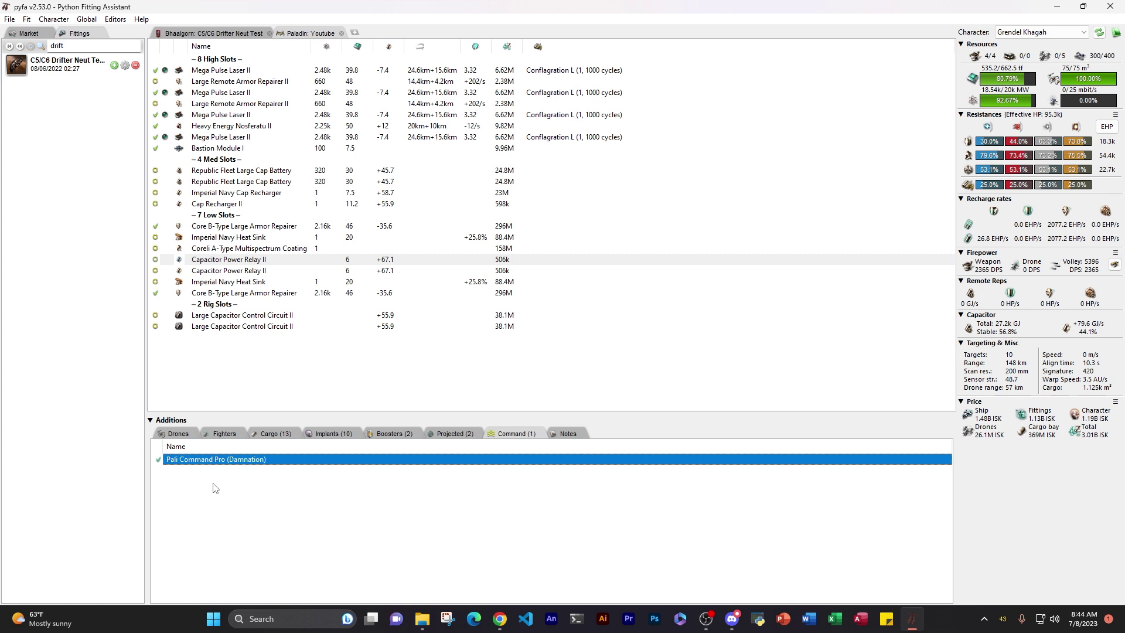
{"action": "left_click", "coordinate": [158, 460]}
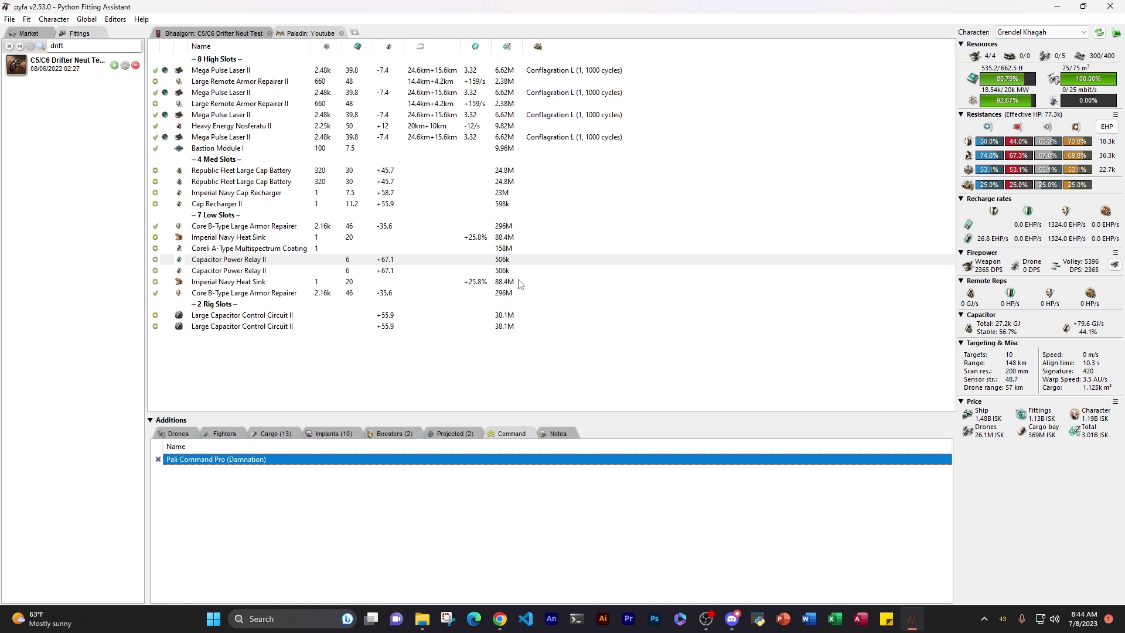
Review the Class 5 Core Garrison waves in the browser's sleeper guide spreadsheet and return to pyfa
{"action": "key", "text": "alt+Tab"}
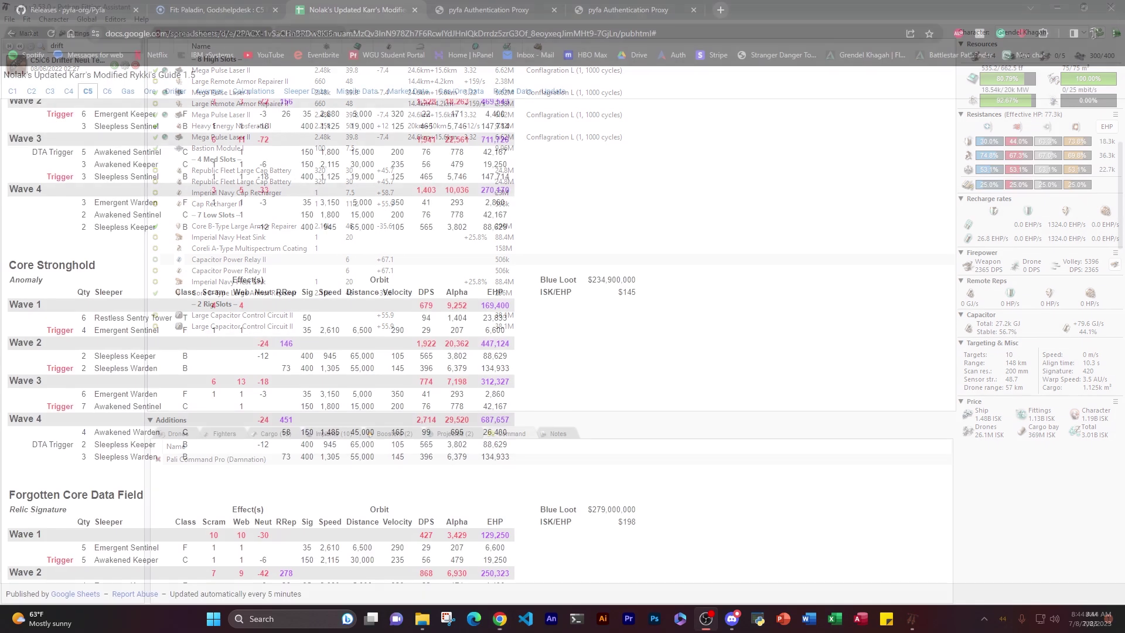
{"action": "scroll", "coordinate": [426, 330], "scroll_direction": "up", "scroll_amount": 3}
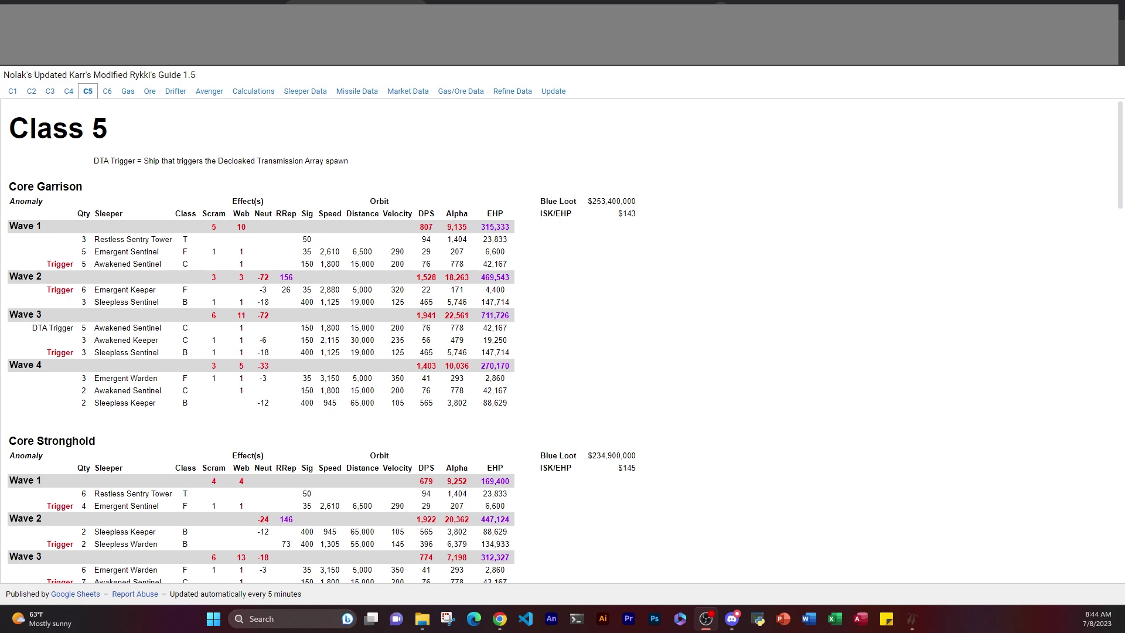
{"action": "left_click", "coordinate": [706, 618]}
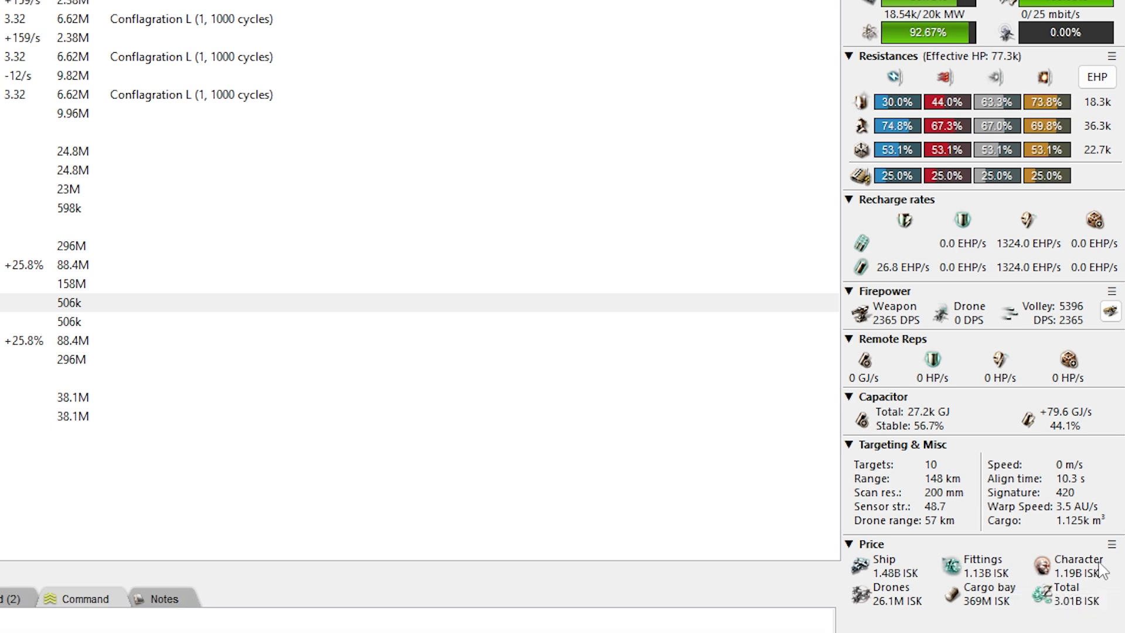
Check the Paladin's price breakdown and review its lists of implants and boosters
{"action": "mouse_move", "coordinate": [1100, 609]}
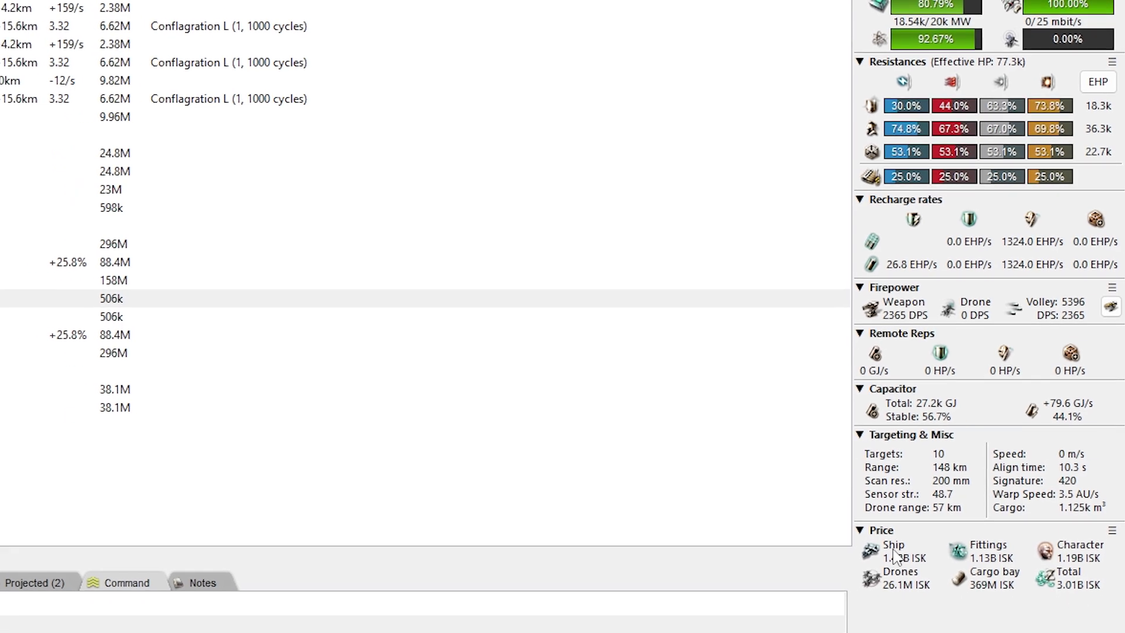
{"action": "left_click", "coordinate": [57, 517]}
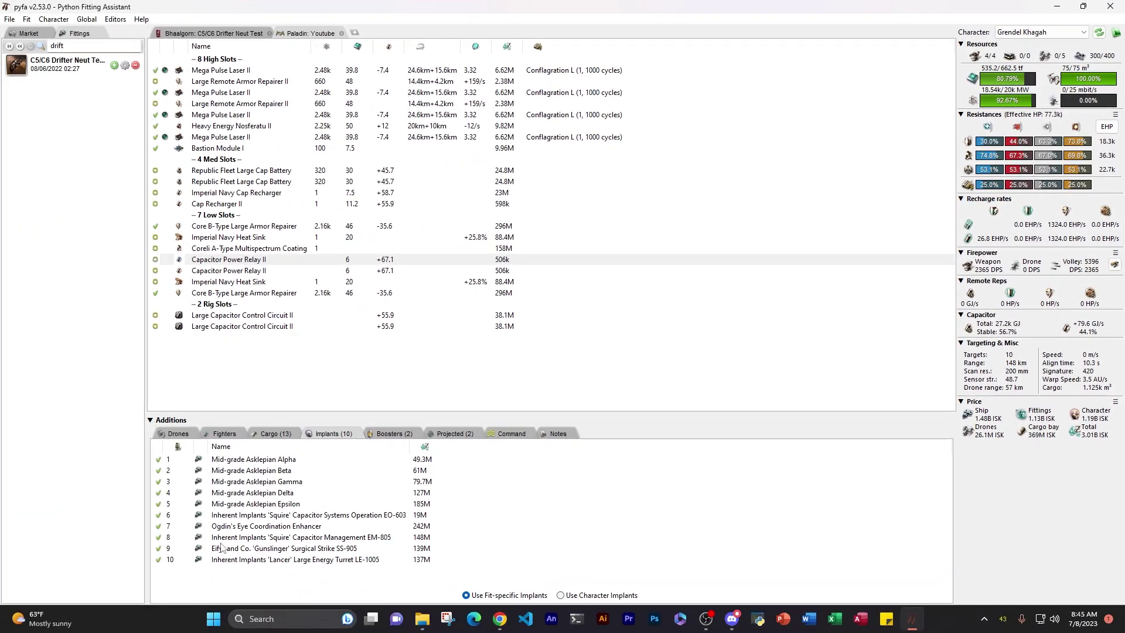
{"action": "left_click", "coordinate": [390, 434]}
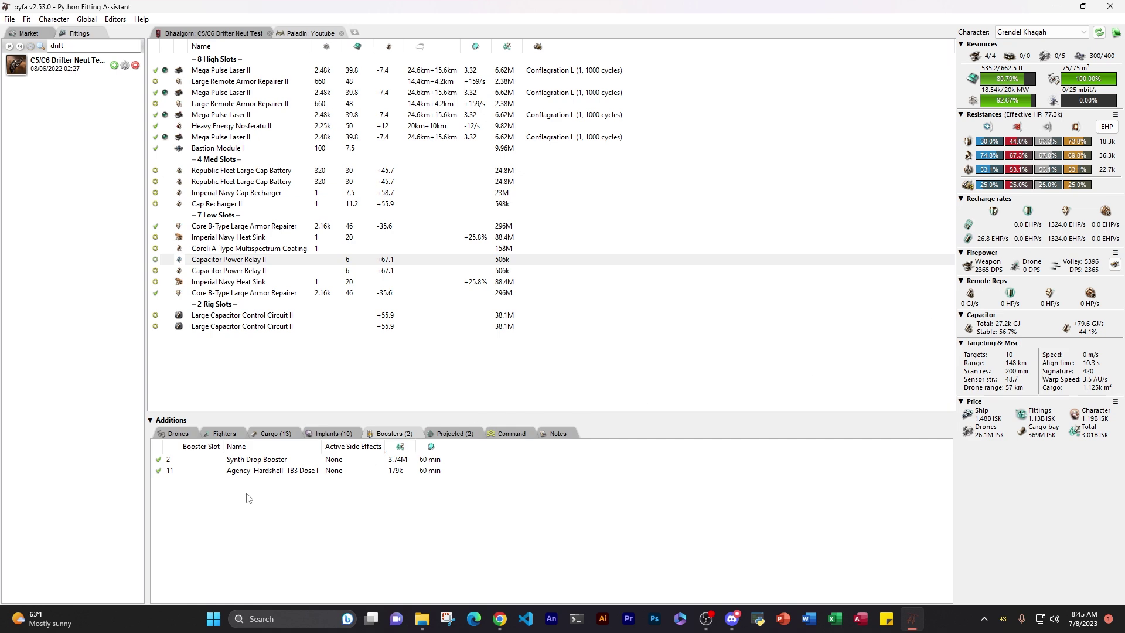
{"action": "left_click", "coordinate": [330, 433]}
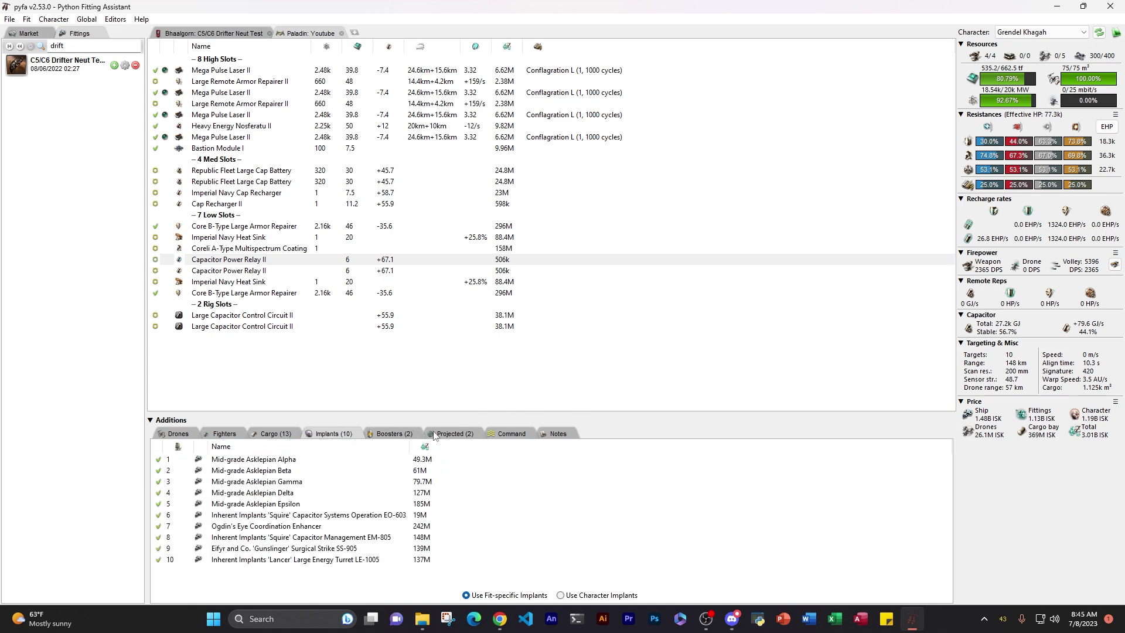
Remove all implants from the Paladin fit, from Mid-grade Asklepian Alpha through the 'Lancer' Large Energy Turret LE-1005
{"action": "left_click", "coordinate": [318, 503]}
{"action": "left_click", "coordinate": [292, 482]}
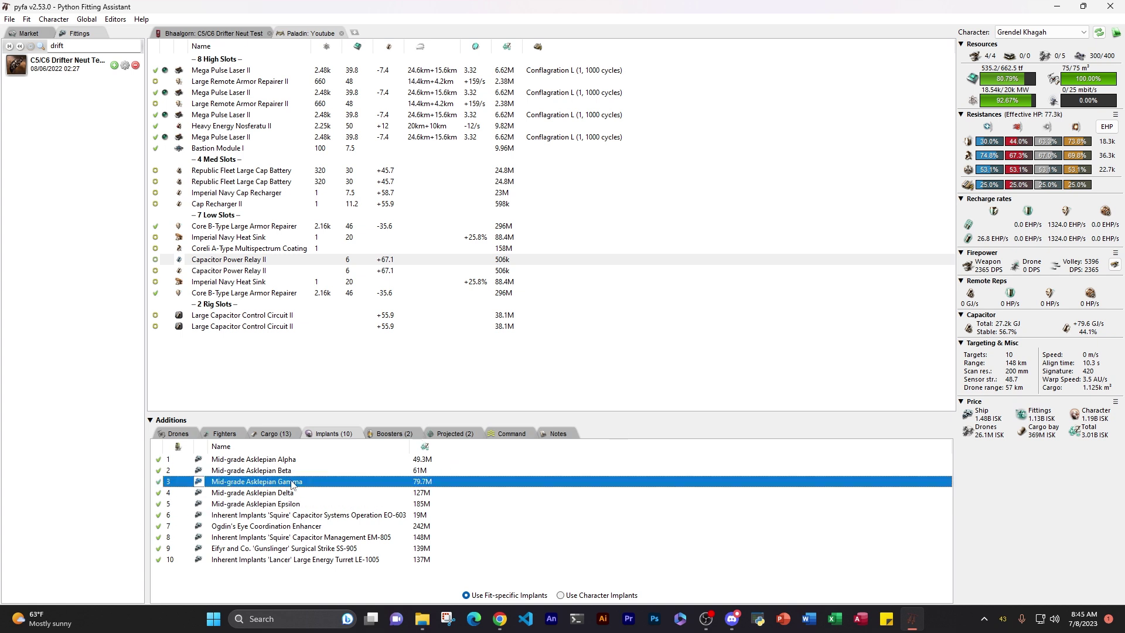
{"action": "left_click", "coordinate": [283, 515]}
{"action": "left_click", "coordinate": [263, 559]}
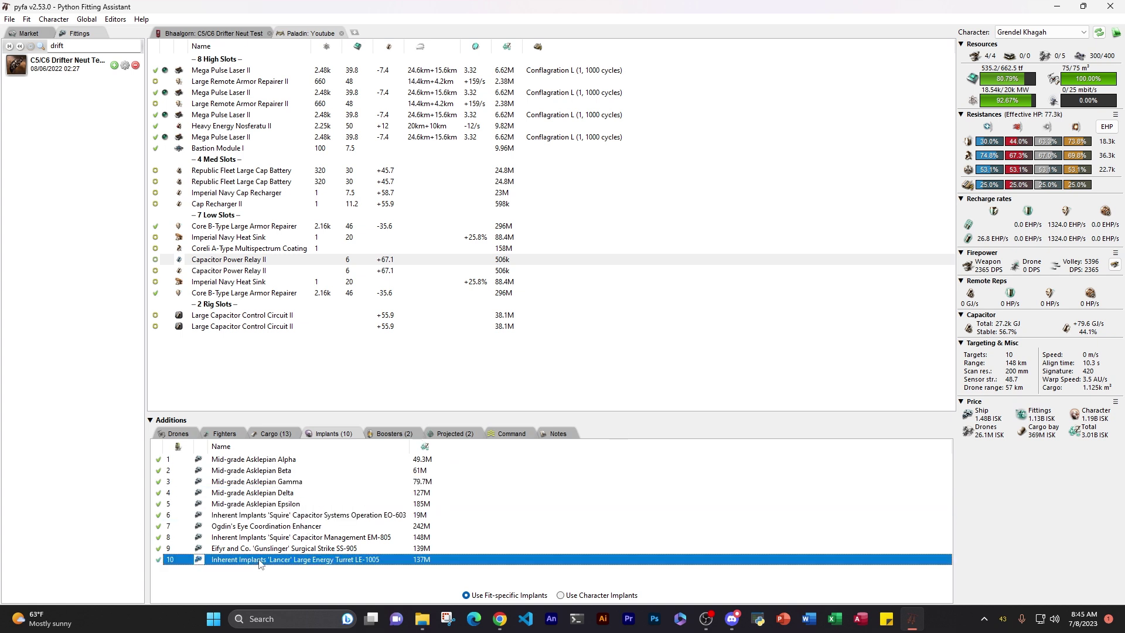
{"action": "left_click", "coordinate": [254, 462], "text": "shift"}
{"action": "right_click", "coordinate": [254, 462]}
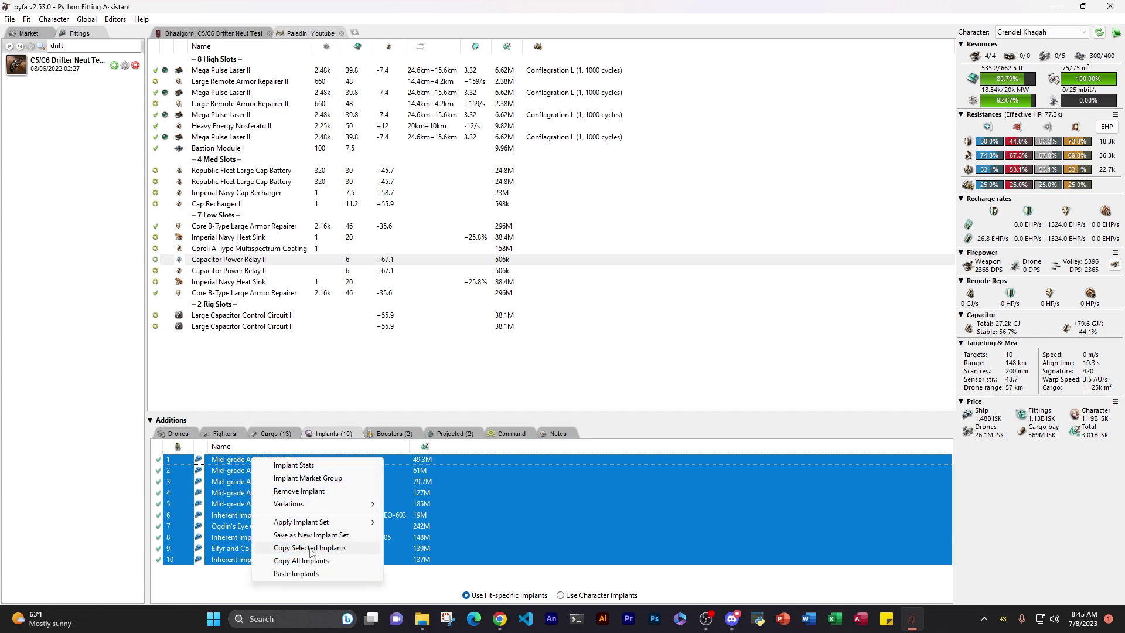
{"action": "left_click", "coordinate": [302, 491]}
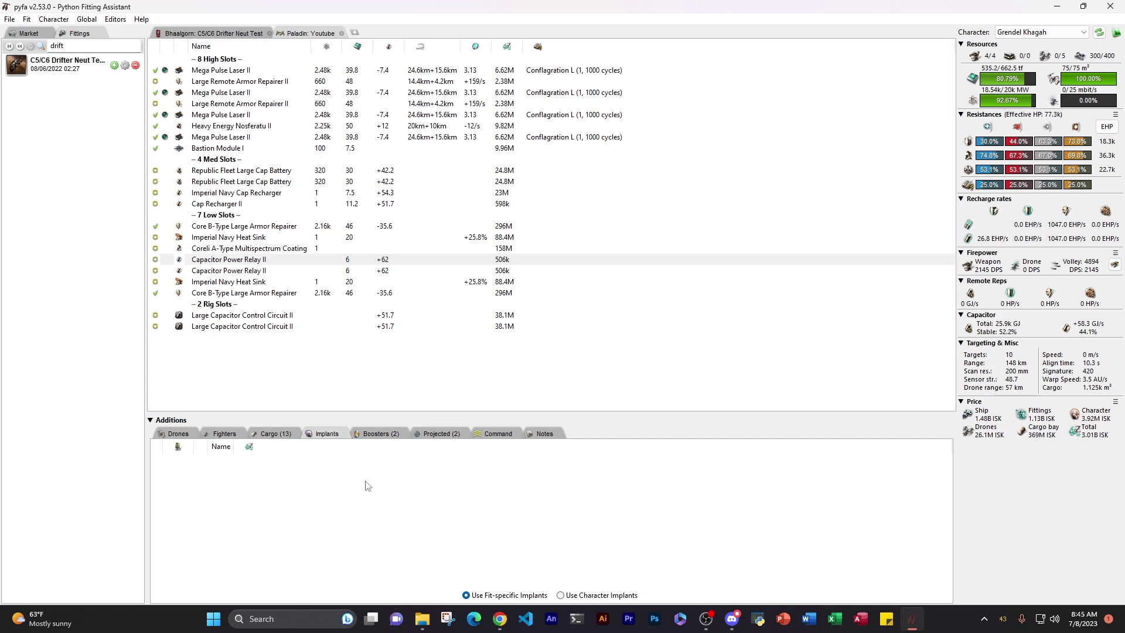
Search the market items for "mid-grade ask" to find the Asklepian implants
{"action": "left_click", "coordinate": [45, 34]}
{"action": "left_click", "coordinate": [43, 45]}
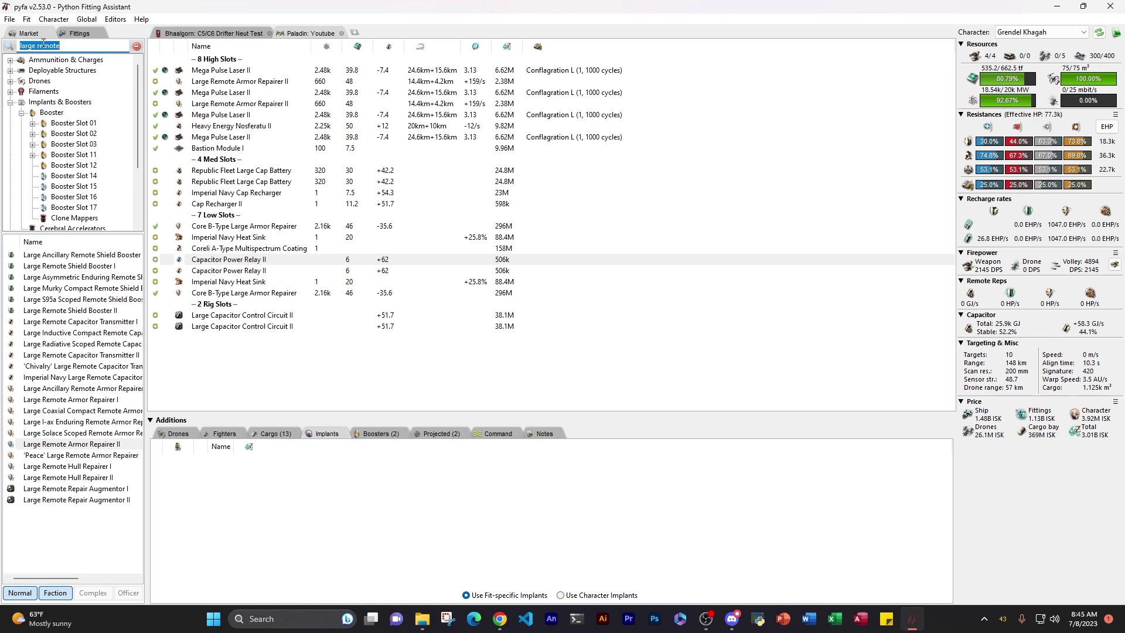
{"action": "key", "text": "Home"}
{"action": "type", "text": "mid"}
{"action": "left_click", "coordinate": [43, 45]}
{"action": "type", "text": "mi"}
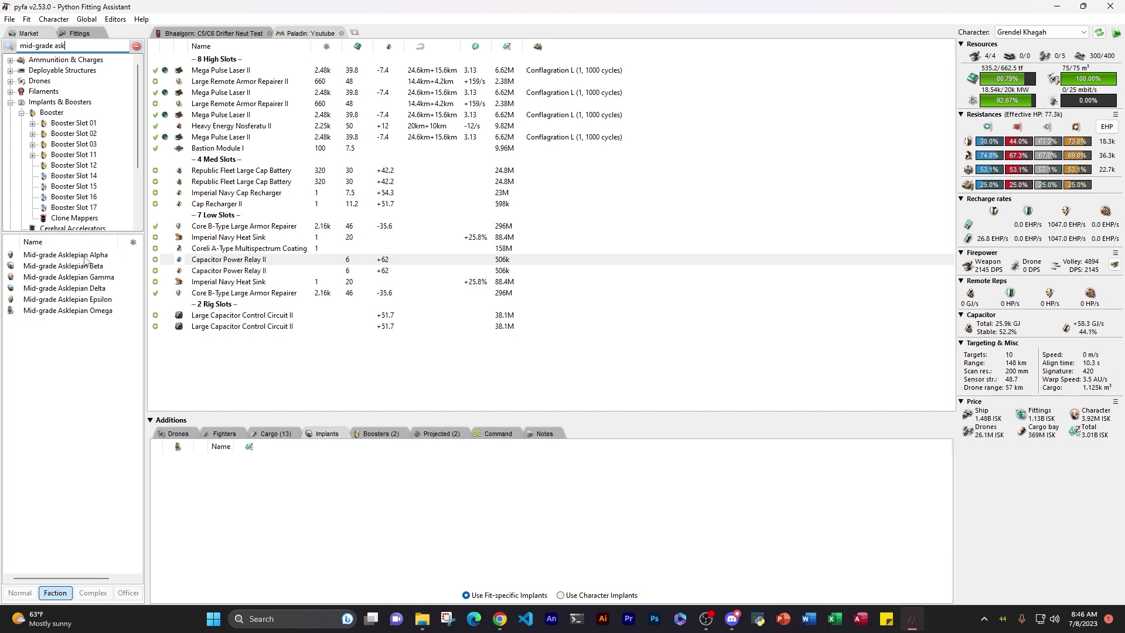
Add the Mid-grade Asklepian Alpha, Beta, Gamma, Delta, Epsilon and Omega implants to the Paladin fit
{"action": "double_click", "coordinate": [58, 254]}
{"action": "double_click", "coordinate": [59, 266]}
{"action": "double_click", "coordinate": [56, 278]}
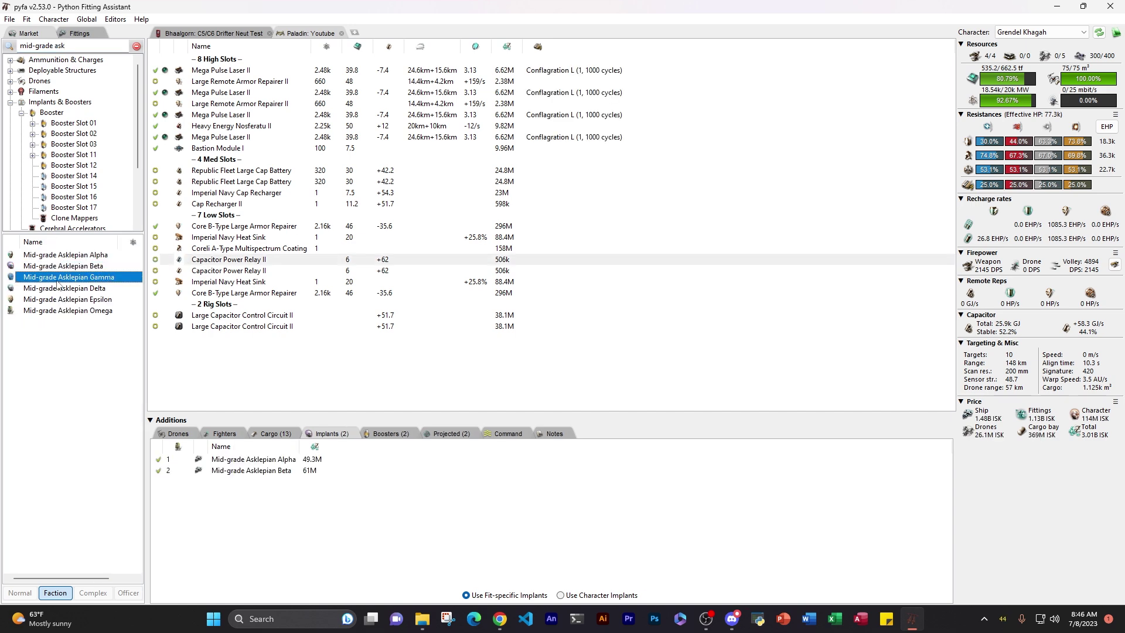
{"action": "double_click", "coordinate": [50, 289]}
{"action": "double_click", "coordinate": [43, 299]}
{"action": "double_click", "coordinate": [37, 311]}
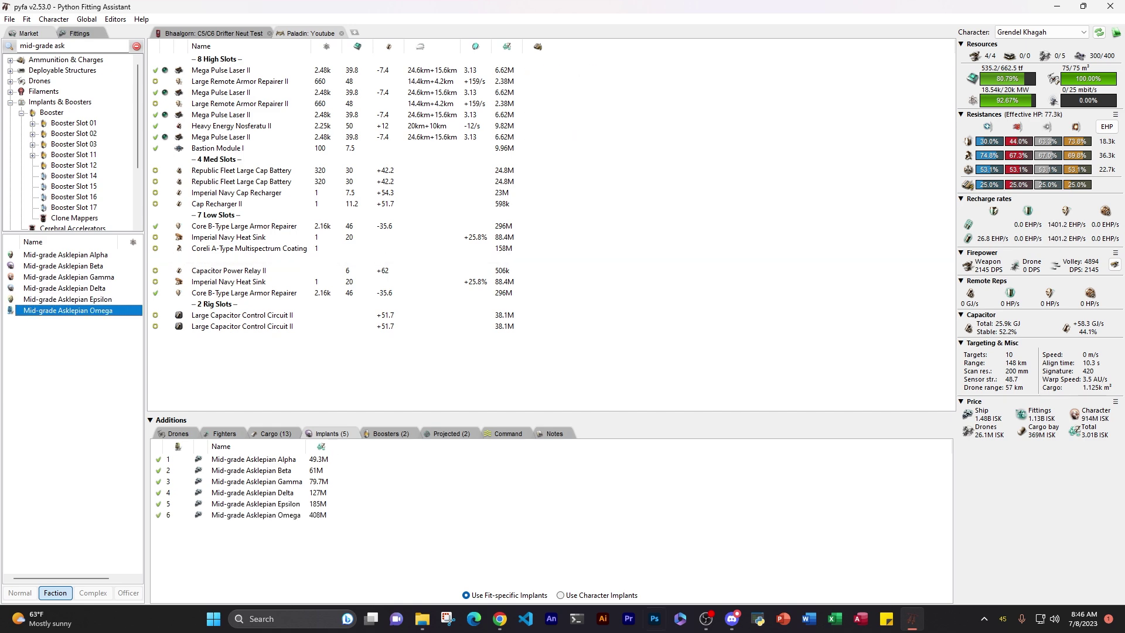
{"action": "left_click", "coordinate": [365, 547]}
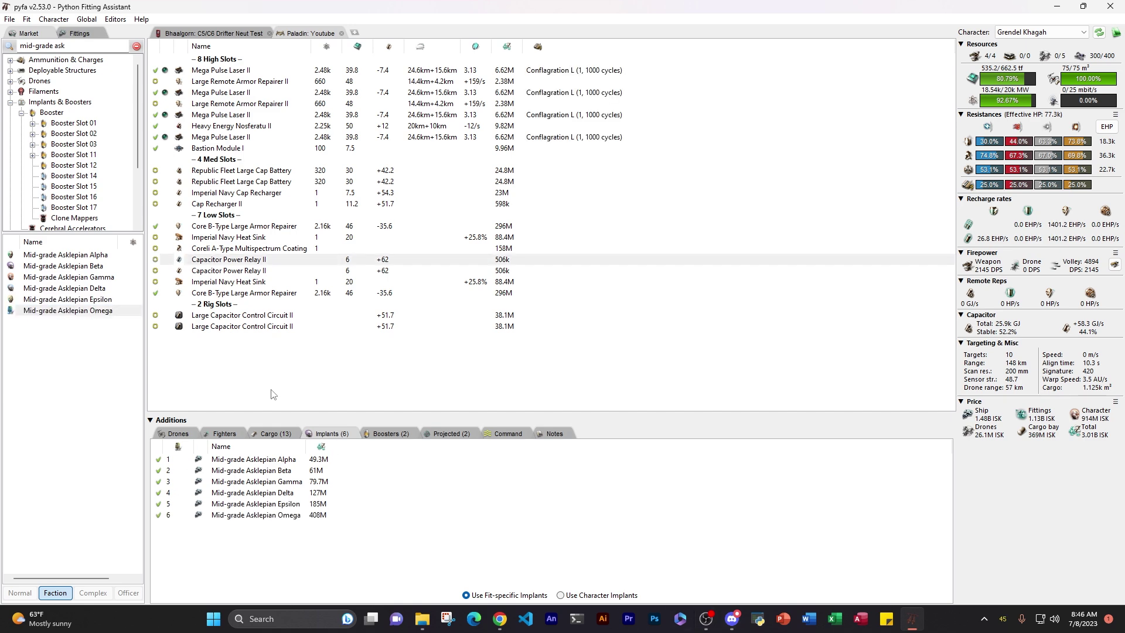
Turn off the projected Class 5 Cataclysmic Variable effect and the C5/C6 Drifter Neut Test fit
{"action": "left_click", "coordinate": [448, 435]}
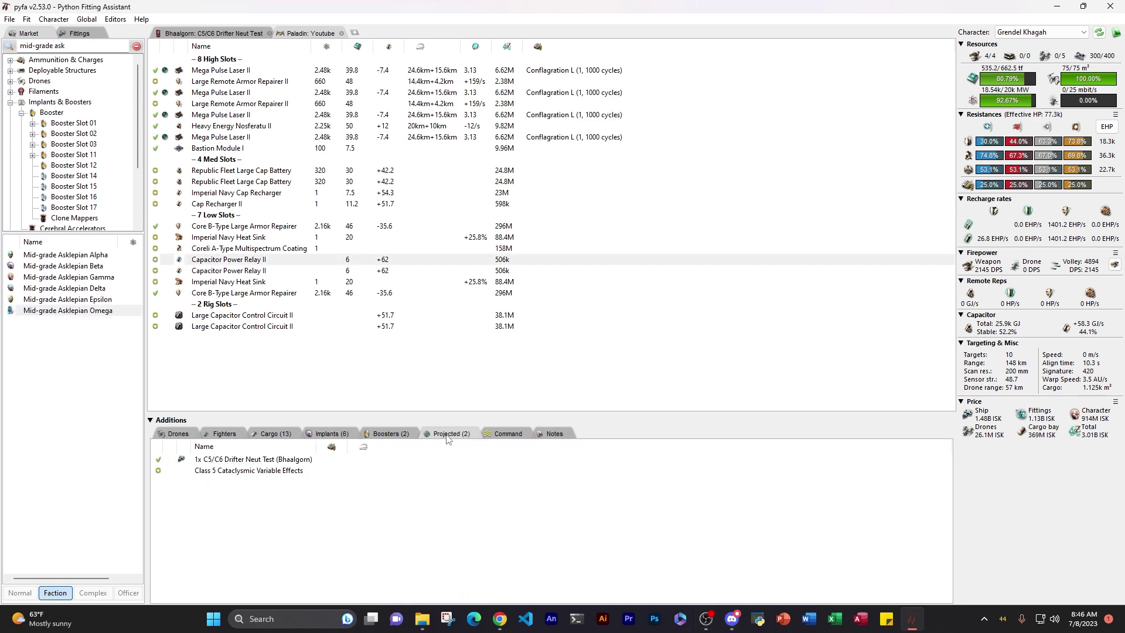
{"action": "left_click", "coordinate": [158, 470]}
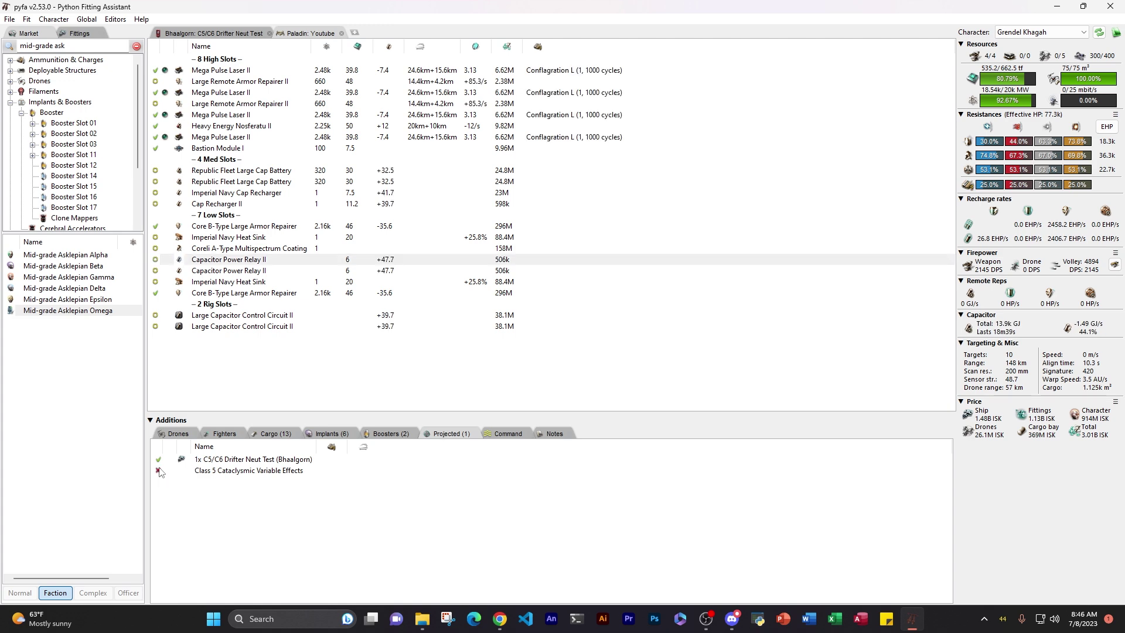
{"action": "left_click", "coordinate": [159, 461]}
{"action": "key", "text": "ctrl+Tab"}
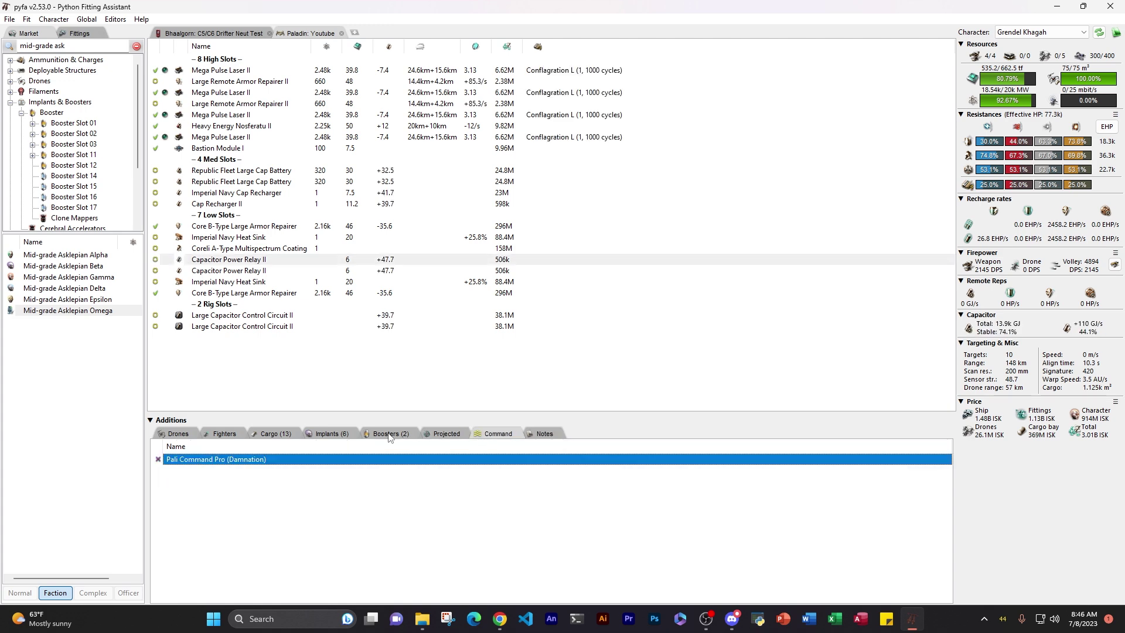
Turn off the Synth Drop Booster and the Agency 'Hardshell' TB3 Dose I booster
{"action": "left_click", "coordinate": [373, 437]}
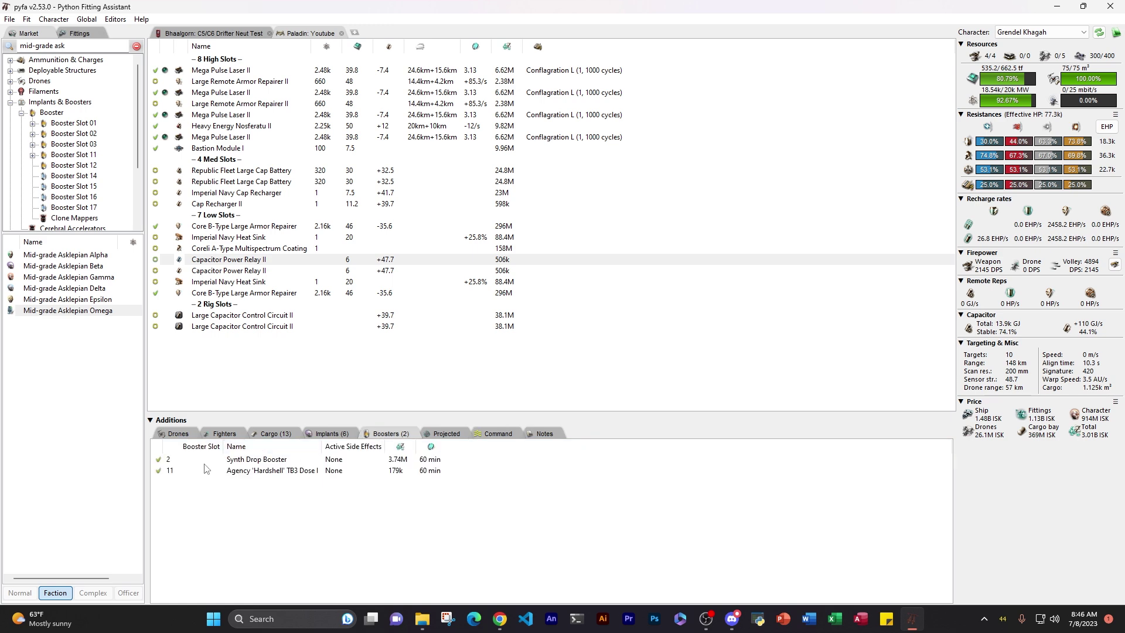
{"action": "left_click", "coordinate": [247, 470]}
{"action": "key", "text": "Delete"}
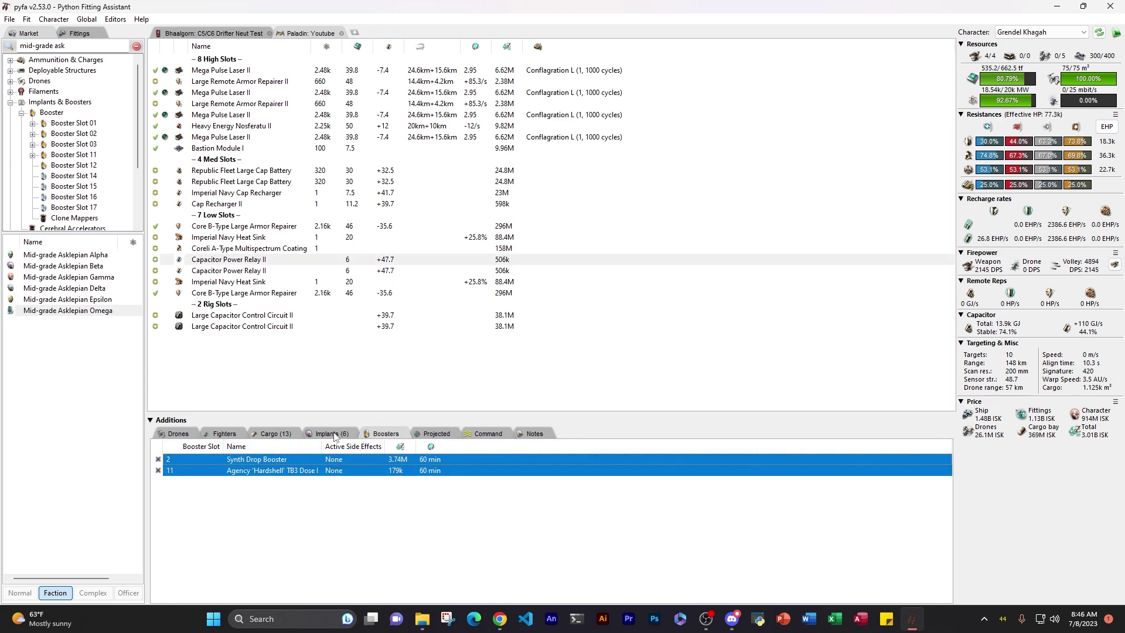
Remove all six Mid-grade Asklepian implants from the Paladin fit
{"action": "key", "text": "ctrl+shift+Tab"}
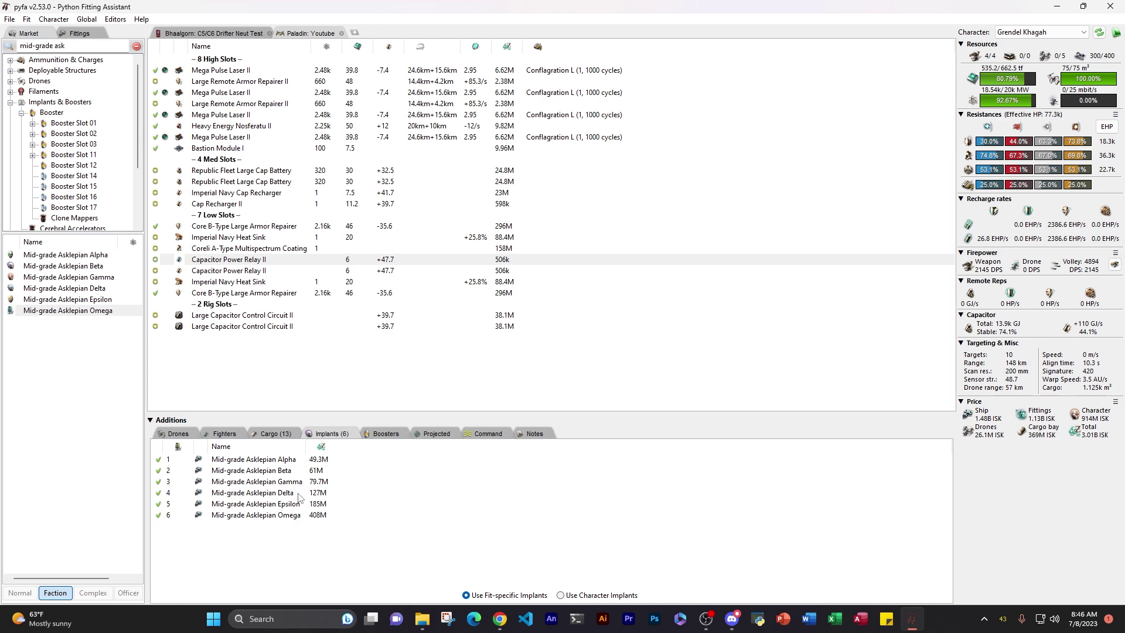
{"action": "left_click", "coordinate": [299, 515]}
{"action": "left_click", "coordinate": [291, 460], "text": "shift"}
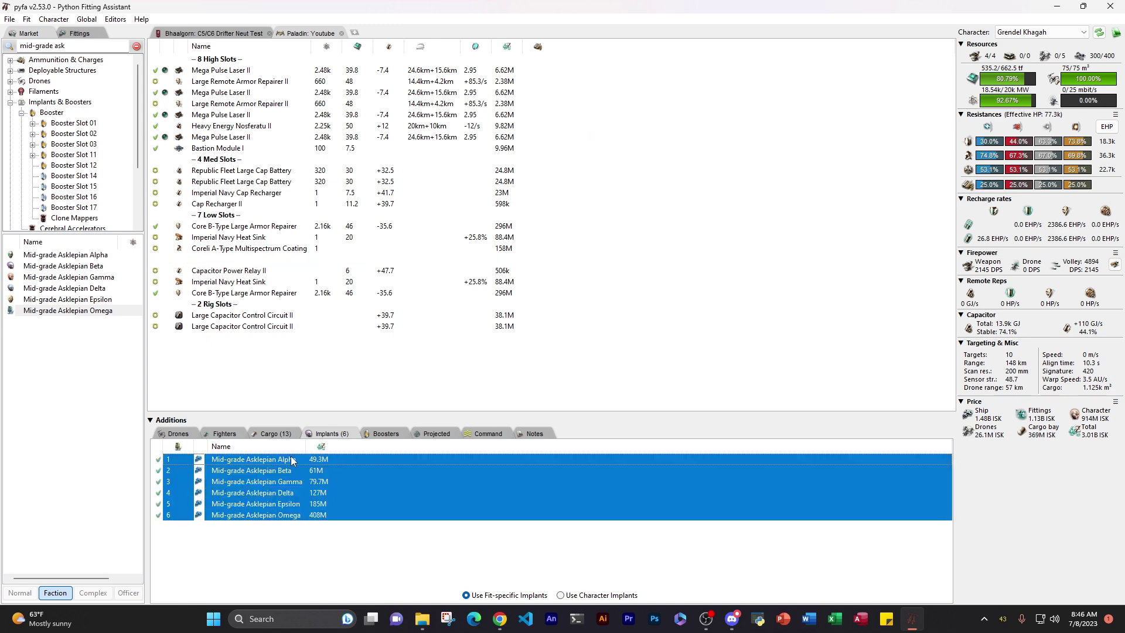
{"action": "key", "text": "Delete"}
Apply the Mid-grade Asklepian implant set to the Paladin fit
{"action": "right_click", "coordinate": [296, 487]}
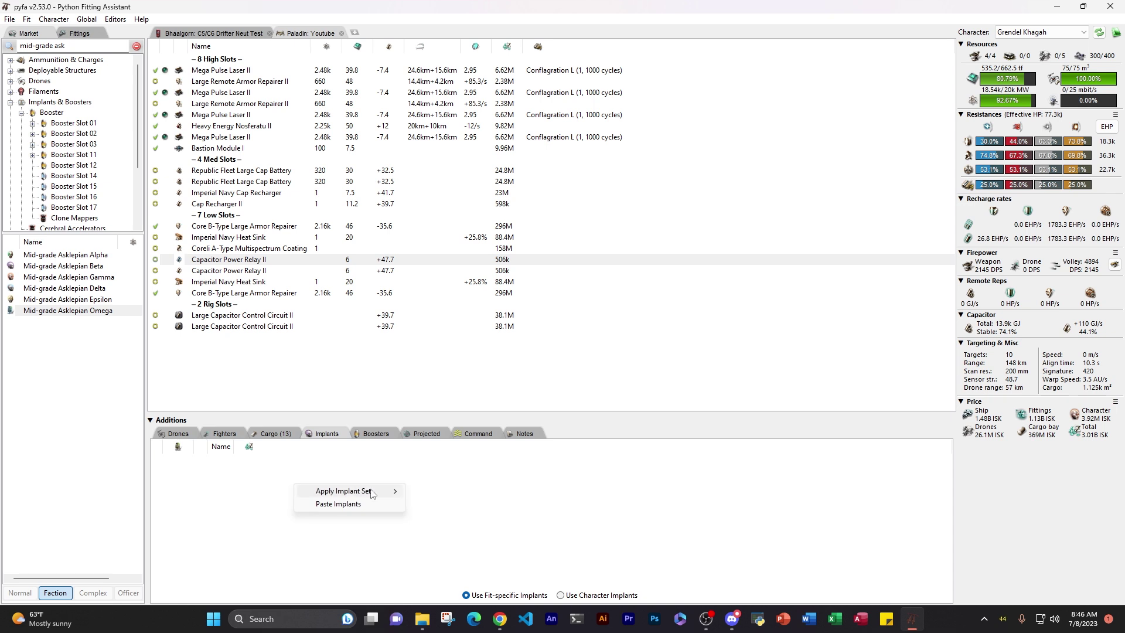
{"action": "mouse_move", "coordinate": [371, 493]}
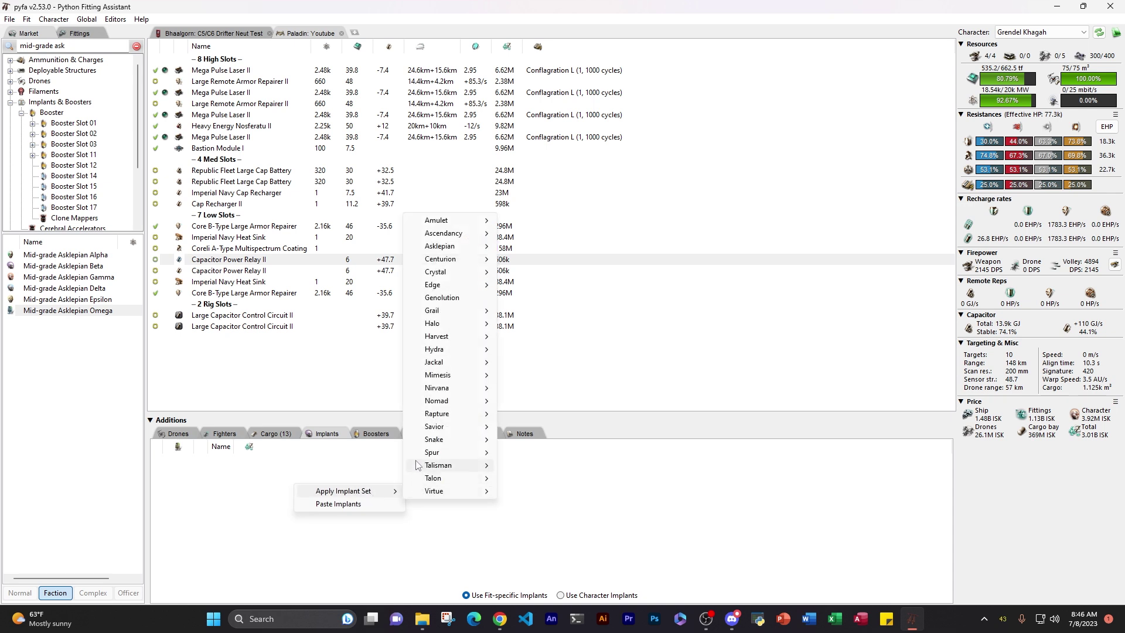
{"action": "mouse_move", "coordinate": [440, 247]}
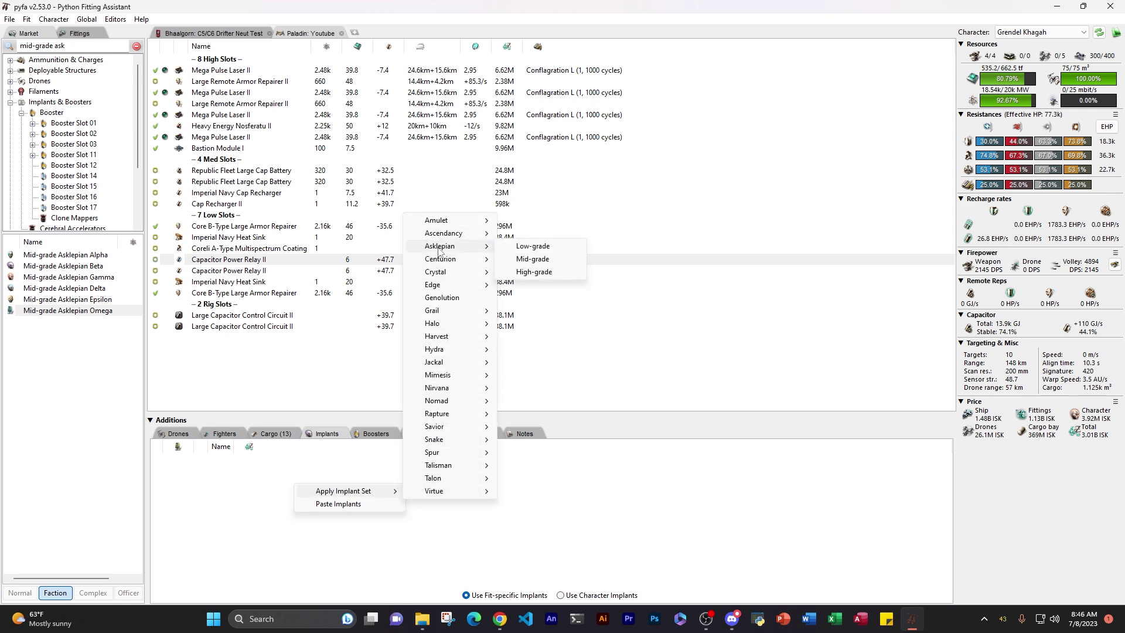
{"action": "left_click", "coordinate": [545, 260]}
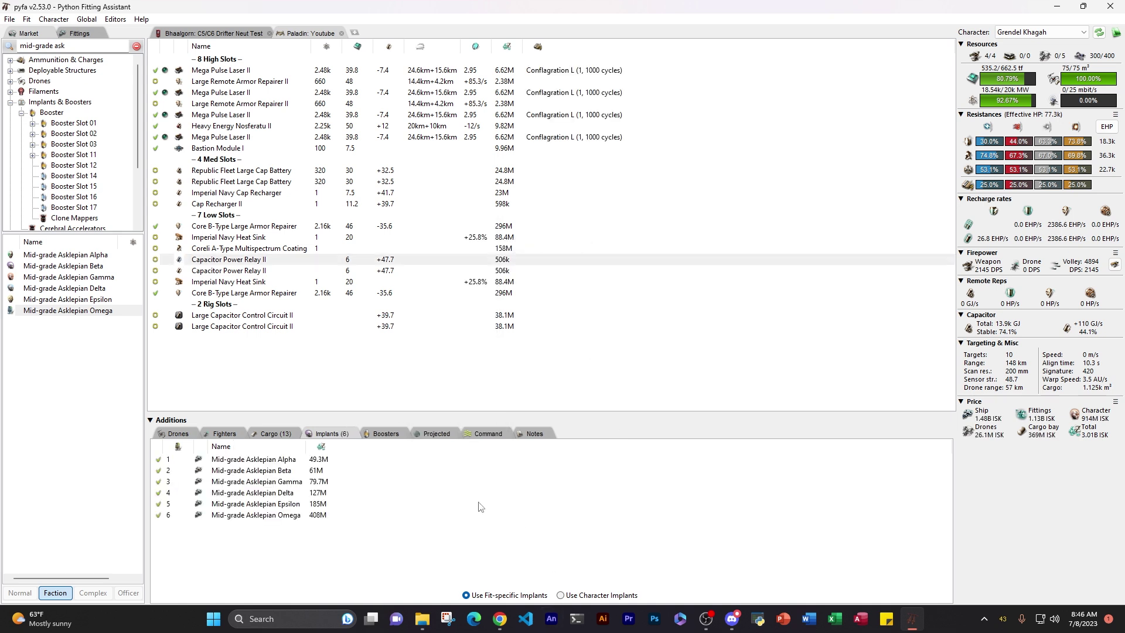
Overheat all four Mega Pulse Laser II modules to check their firepower, and return them to active
{"action": "left_click", "coordinate": [240, 136]}
{"action": "left_click", "coordinate": [241, 115], "text": "ctrl"}
{"action": "left_click", "coordinate": [239, 92], "text": "ctrl"}
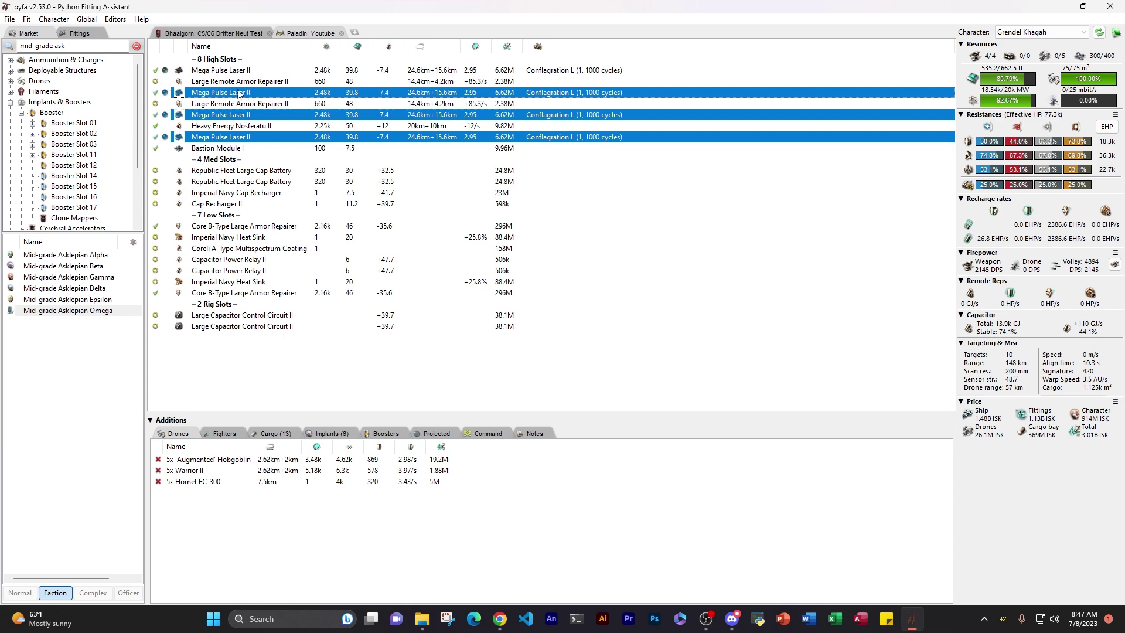
{"action": "left_click", "coordinate": [238, 74], "text": "ctrl"}
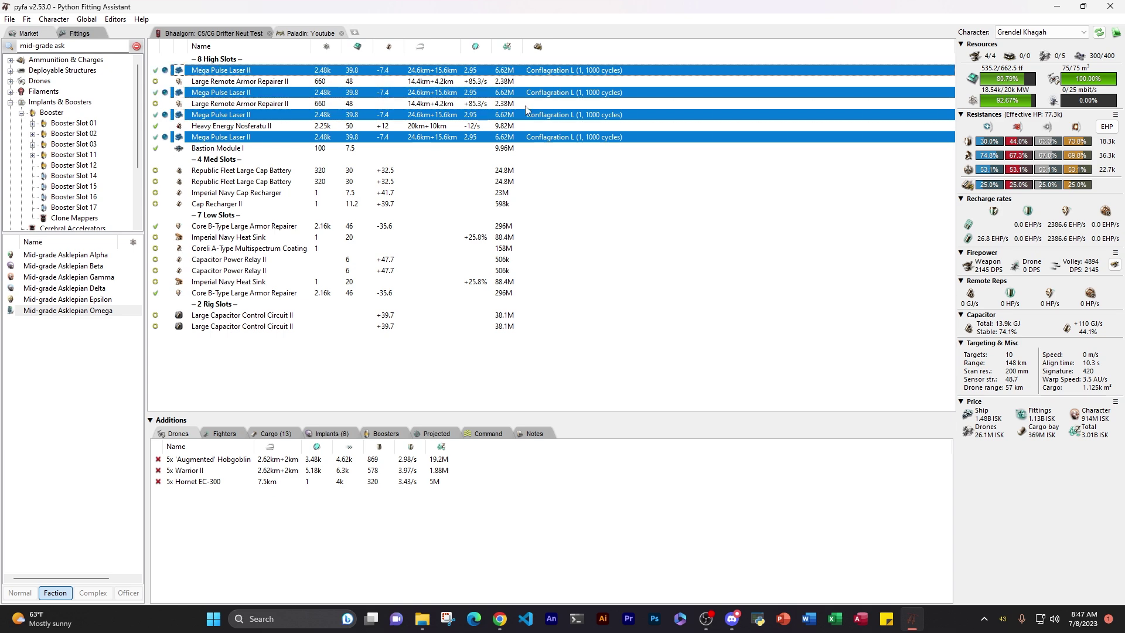
{"action": "left_click", "coordinate": [154, 92]}
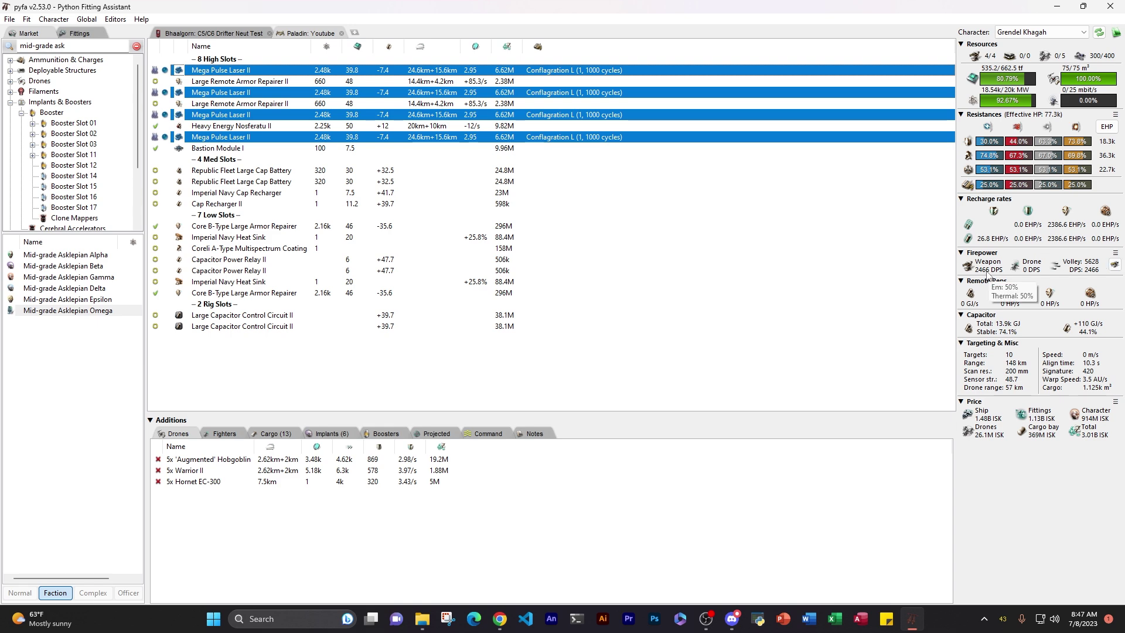
{"action": "left_click", "coordinate": [155, 137]}
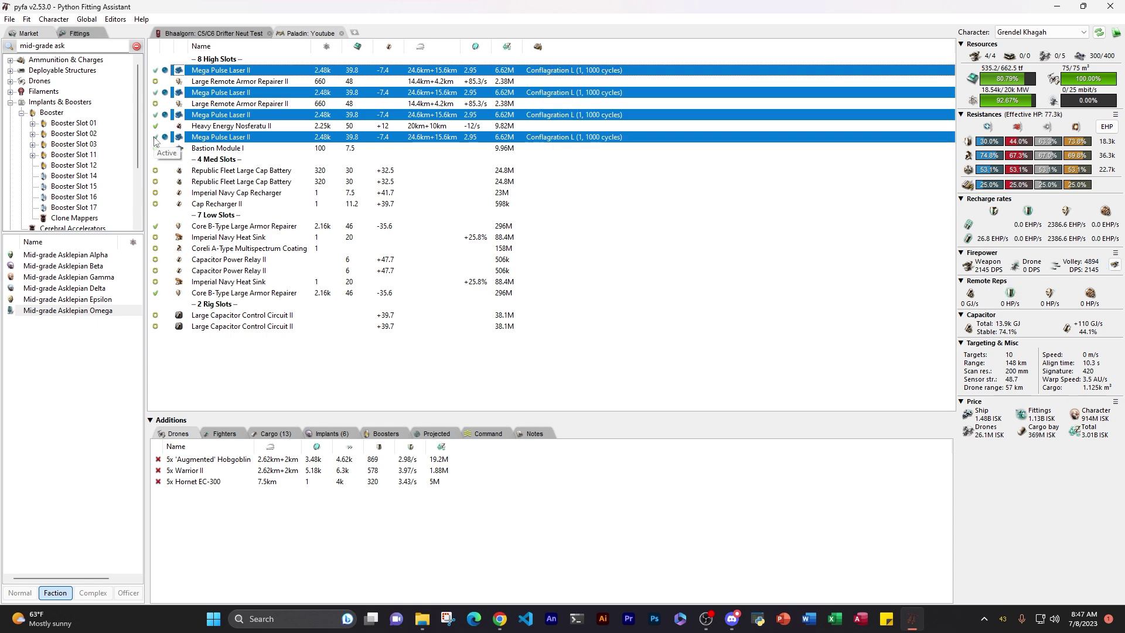
{"action": "left_click", "coordinate": [155, 137]}
{"action": "left_click", "coordinate": [154, 137]}
Overheat both Core B-Type Large Armor Repairers to check the armor recharge rate, and return them to active
{"action": "left_click", "coordinate": [228, 204]}
{"action": "left_click", "coordinate": [227, 226]}
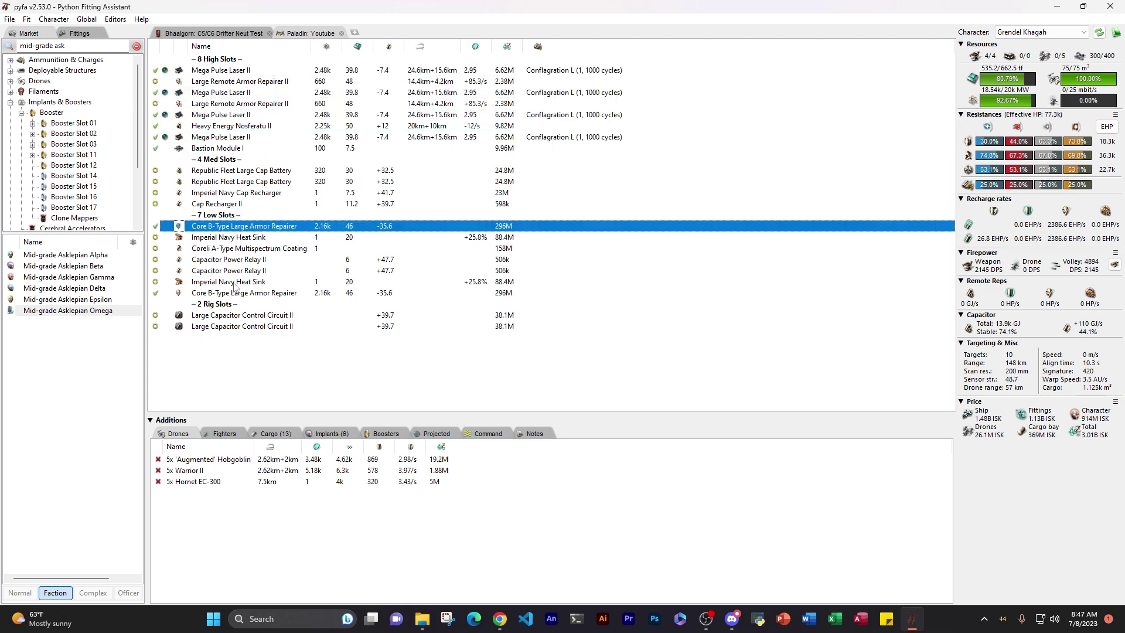
{"action": "left_click", "coordinate": [227, 292], "text": "ctrl"}
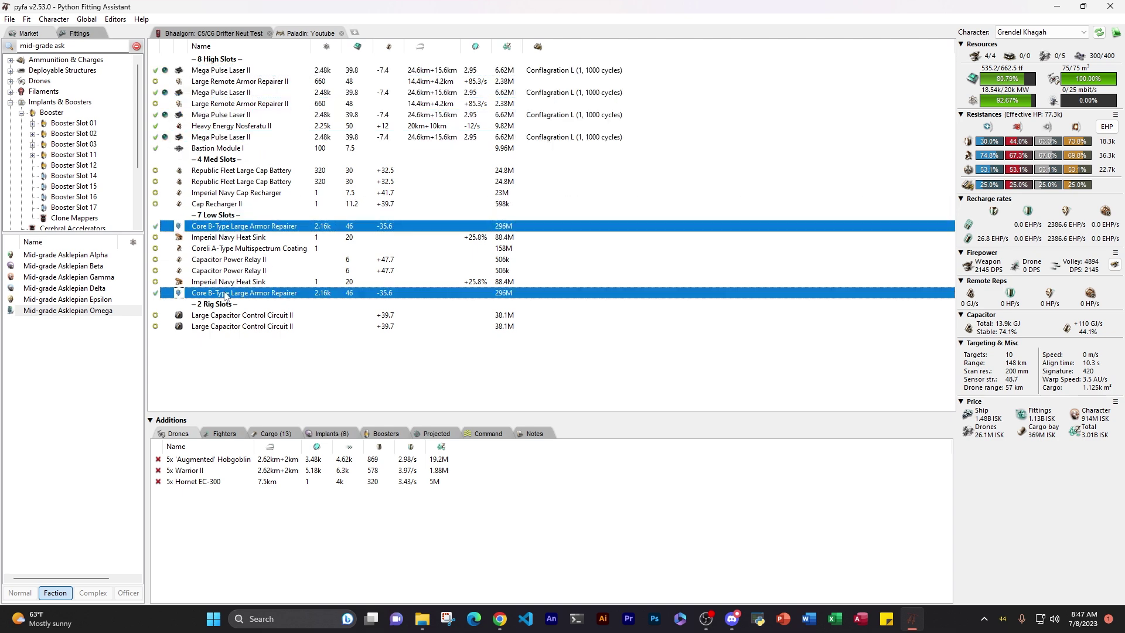
{"action": "left_click", "coordinate": [155, 293]}
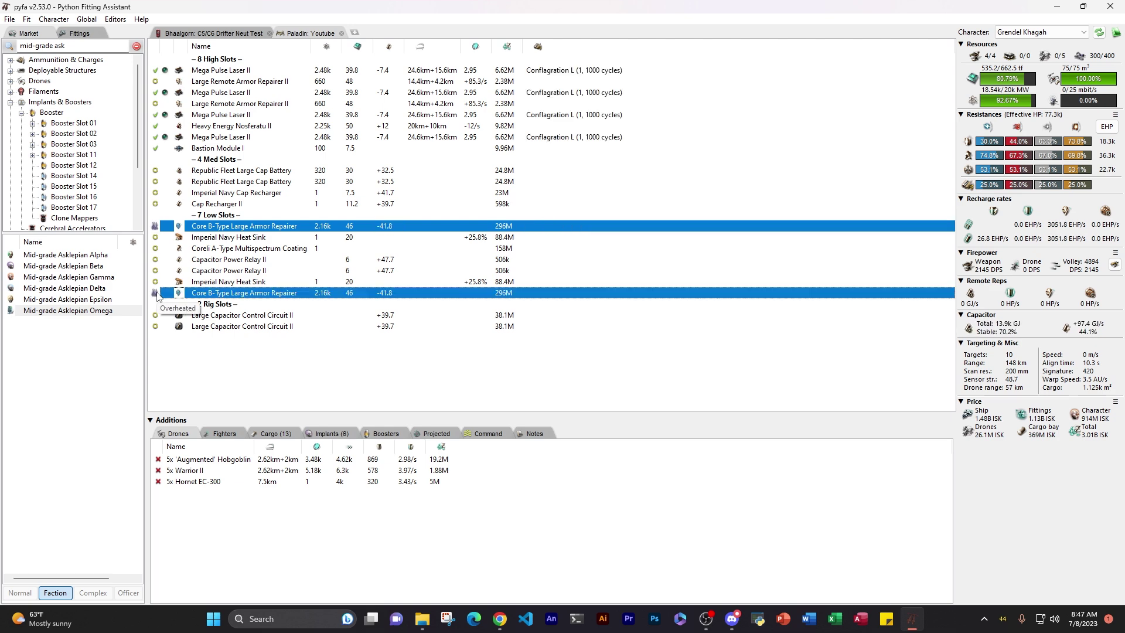
{"action": "left_click", "coordinate": [157, 293]}
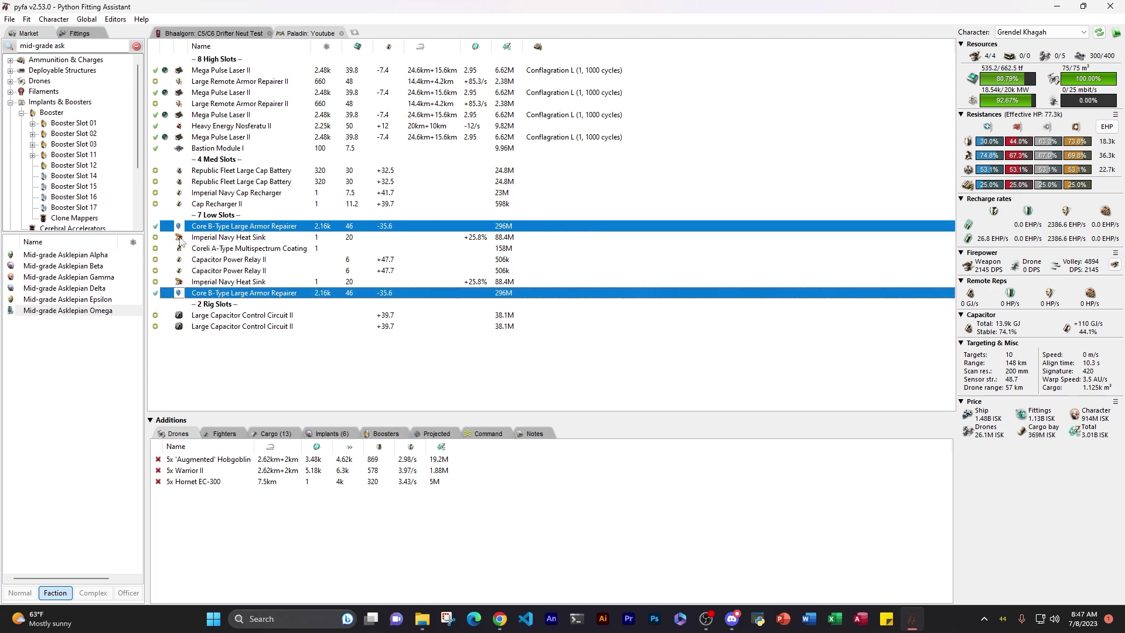
Turn on the Pali Command Pro (Damnation) command boosts for the Paladin fit
{"action": "left_click", "coordinate": [213, 227]}
{"action": "left_click", "coordinate": [209, 249]}
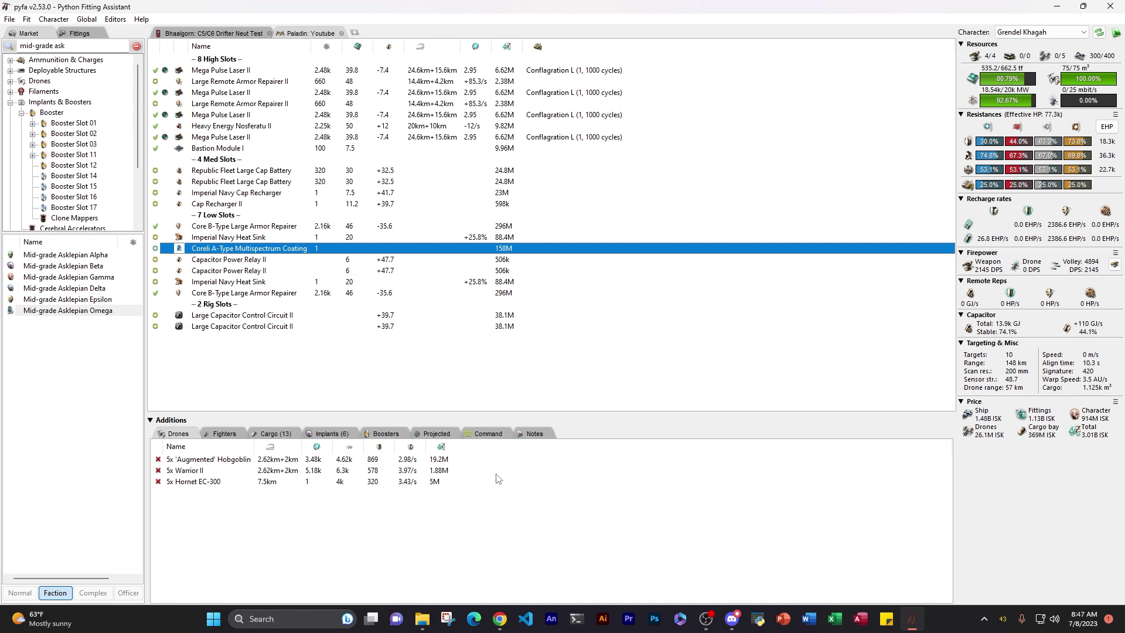
{"action": "left_click", "coordinate": [492, 437]}
{"action": "left_click", "coordinate": [158, 460]}
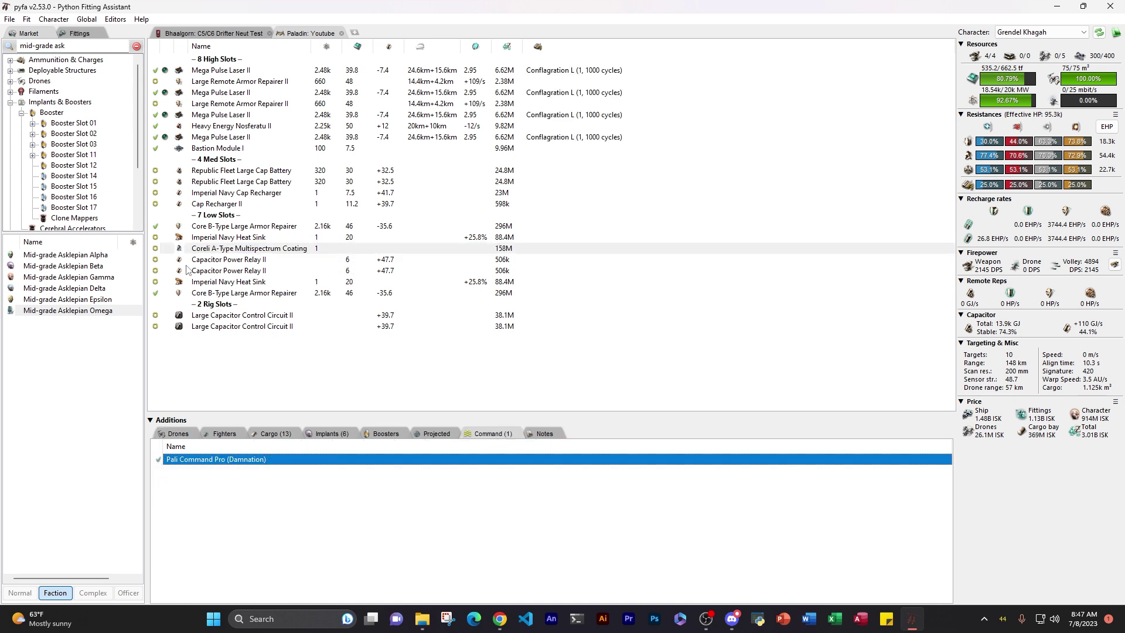
Overheat both large armor repairers under the command boosts to check the armor repair rate, and return them to active
{"action": "left_click", "coordinate": [191, 293]}
{"action": "left_click", "coordinate": [207, 228], "text": "ctrl"}
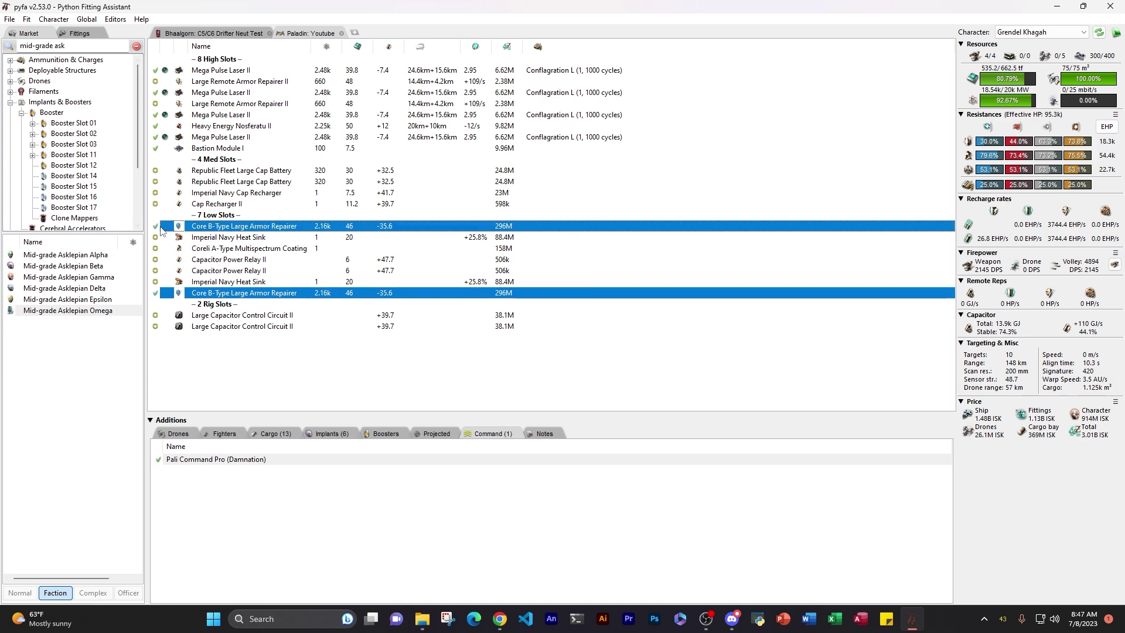
{"action": "right_click", "coordinate": [155, 228]}
{"action": "left_click", "coordinate": [225, 230]}
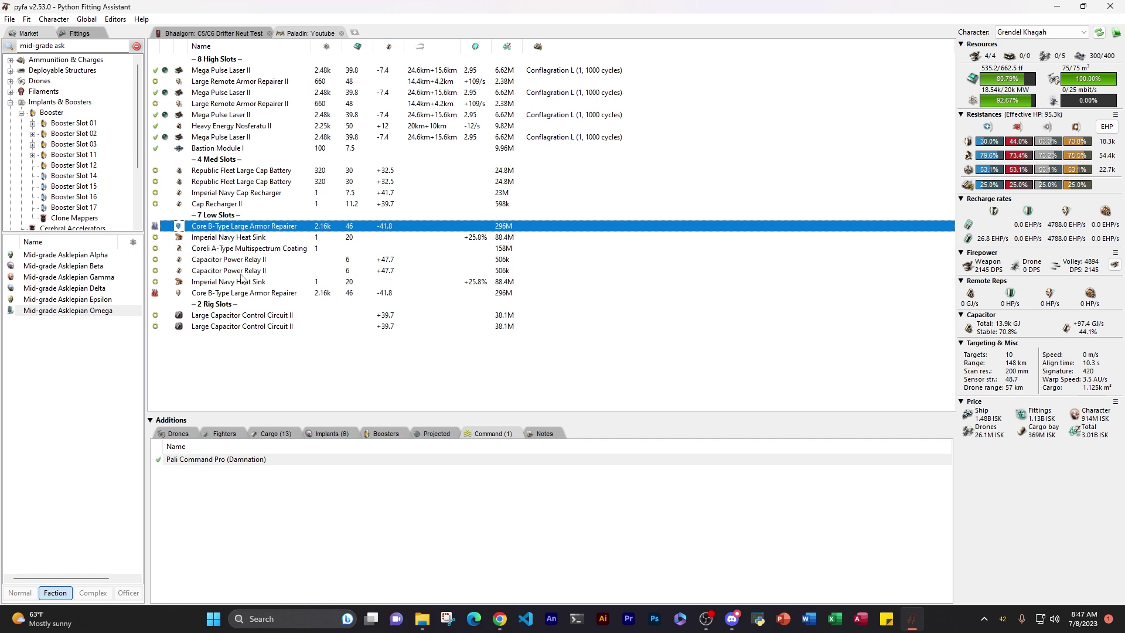
{"action": "left_click", "coordinate": [154, 293]}
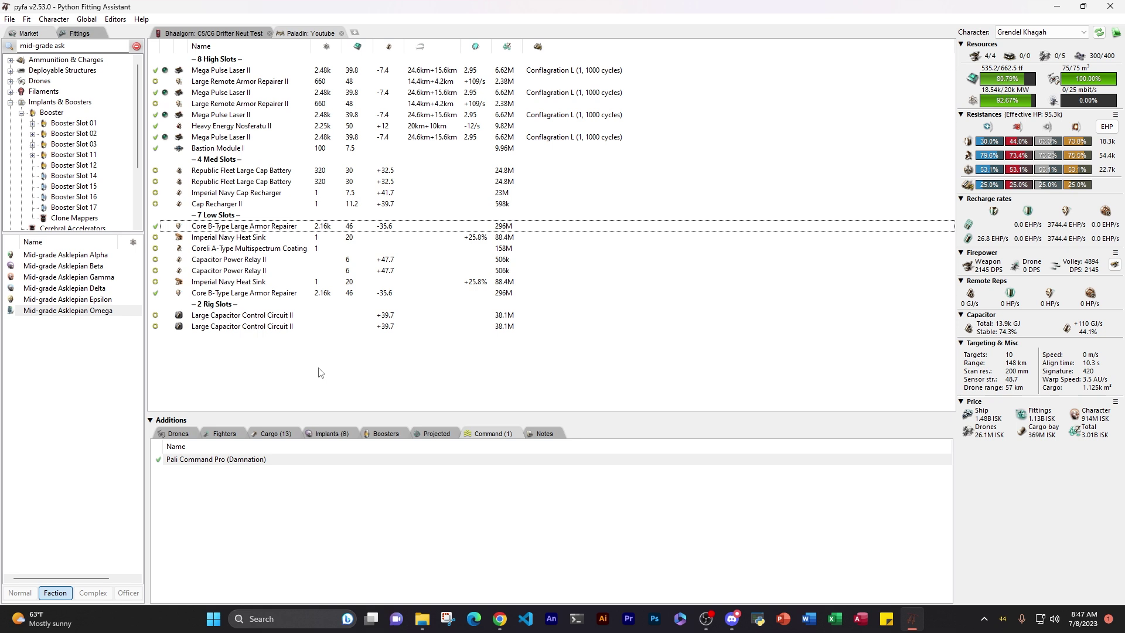
Turn the Synth Drop and Agency 'Hardshell' TB3 Dose I boosters back on, and show the Paladin's cargo list
{"action": "left_click", "coordinate": [407, 434]}
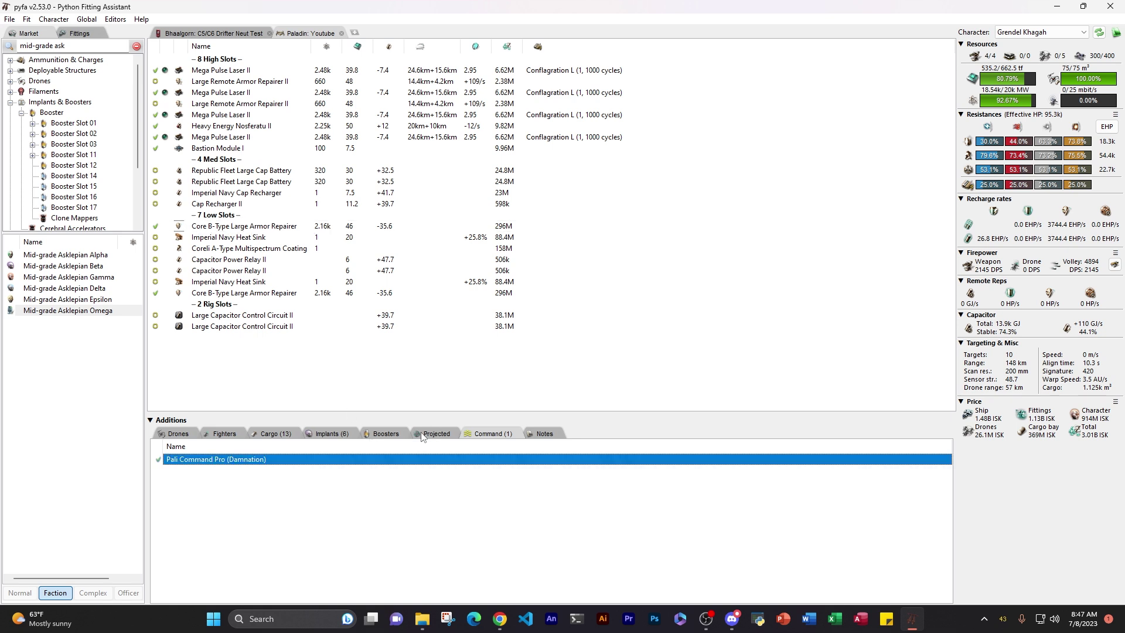
{"action": "left_click", "coordinate": [250, 461]}
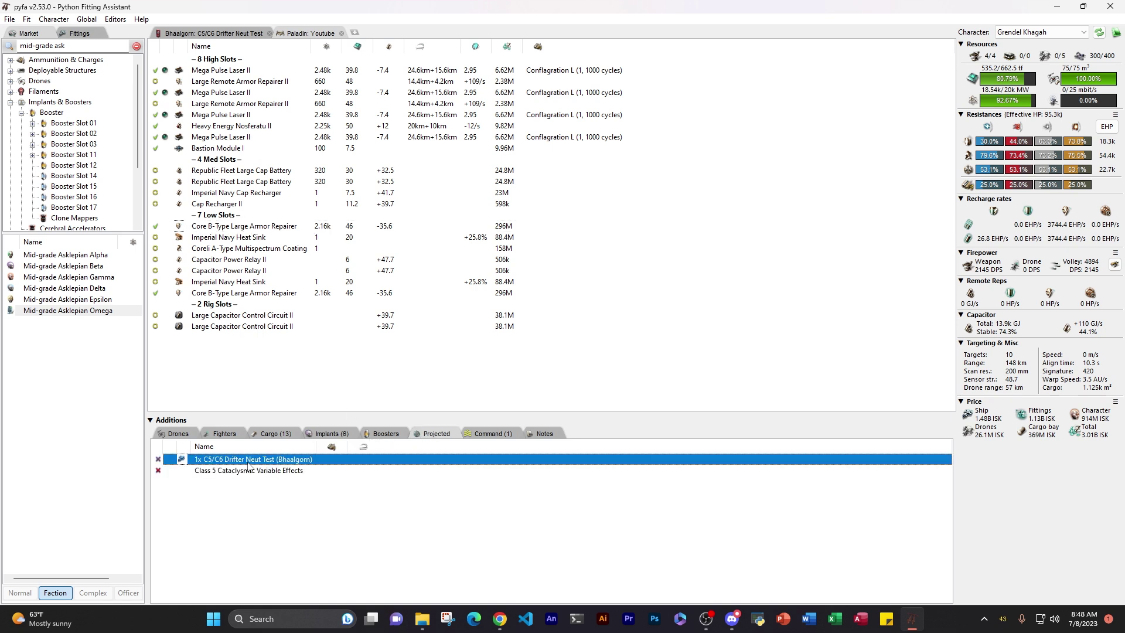
{"action": "left_click", "coordinate": [489, 434]}
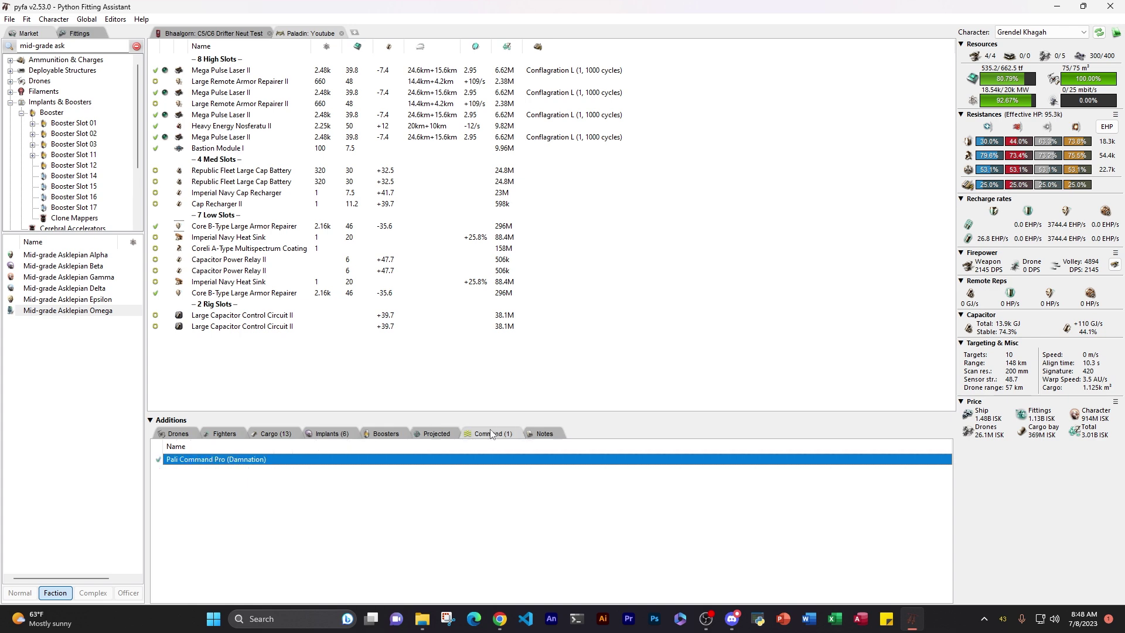
{"action": "left_click", "coordinate": [385, 434]}
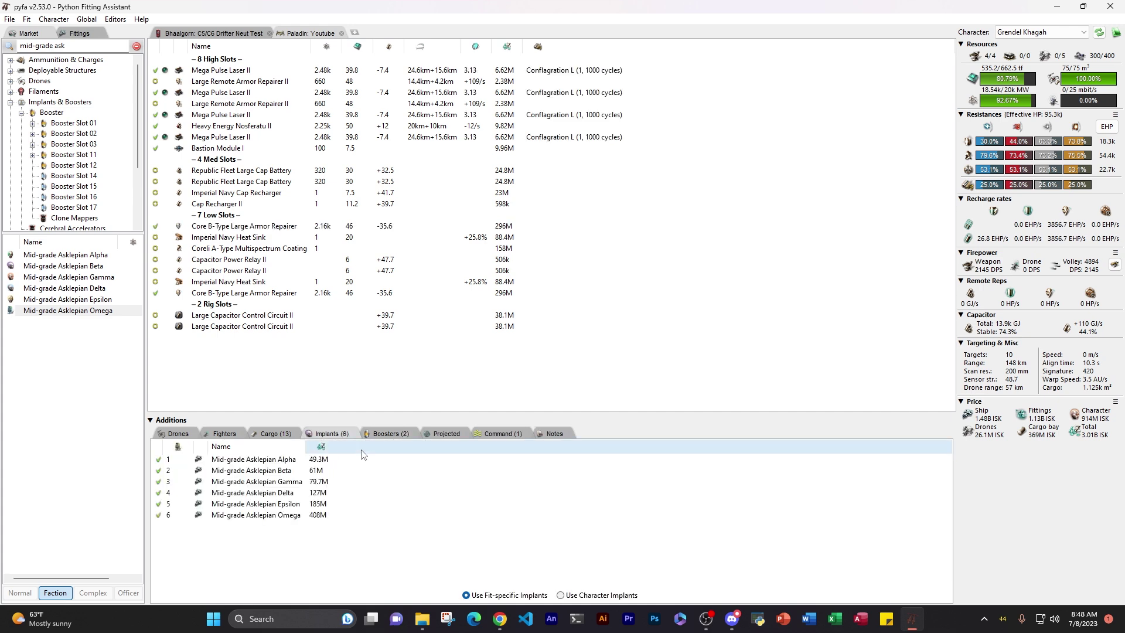
{"action": "left_click", "coordinate": [258, 433]}
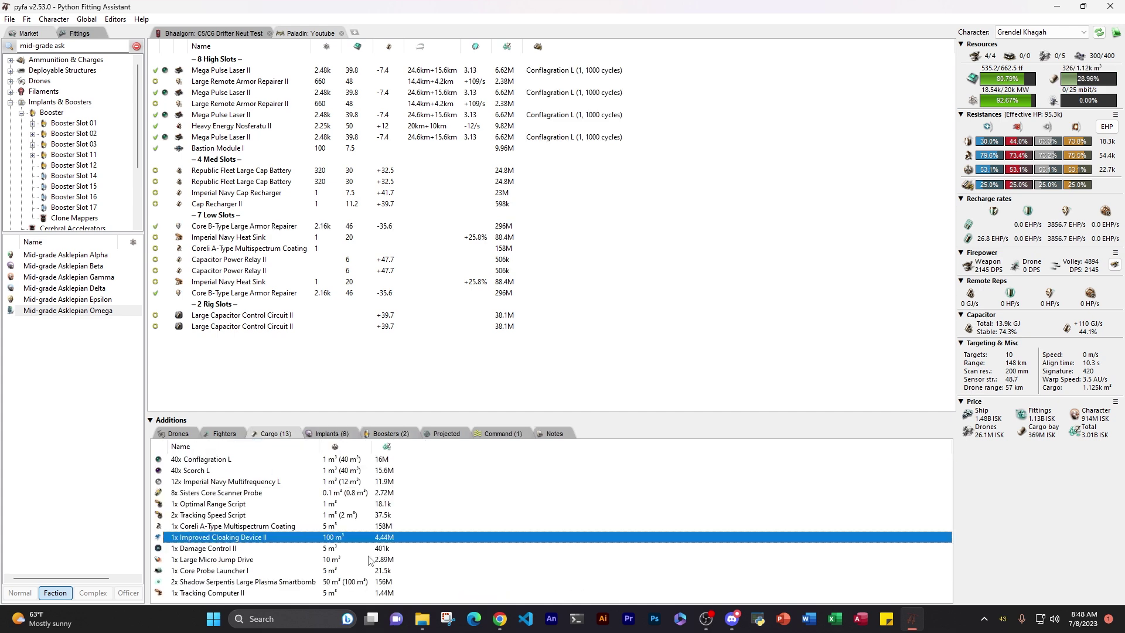